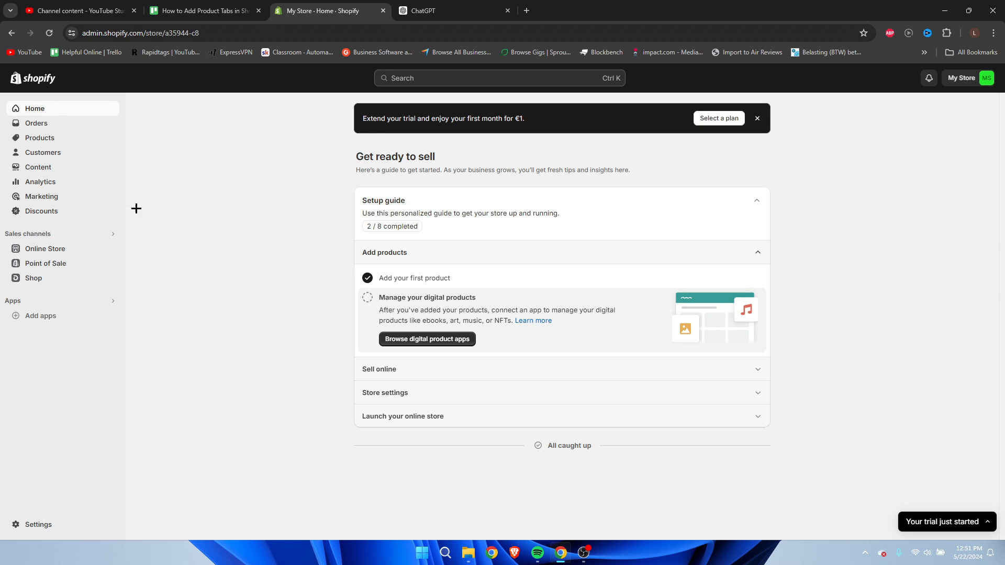
Open the T-Shirt product and review its description, including the Key Features section and the size guide.
click(56, 143)
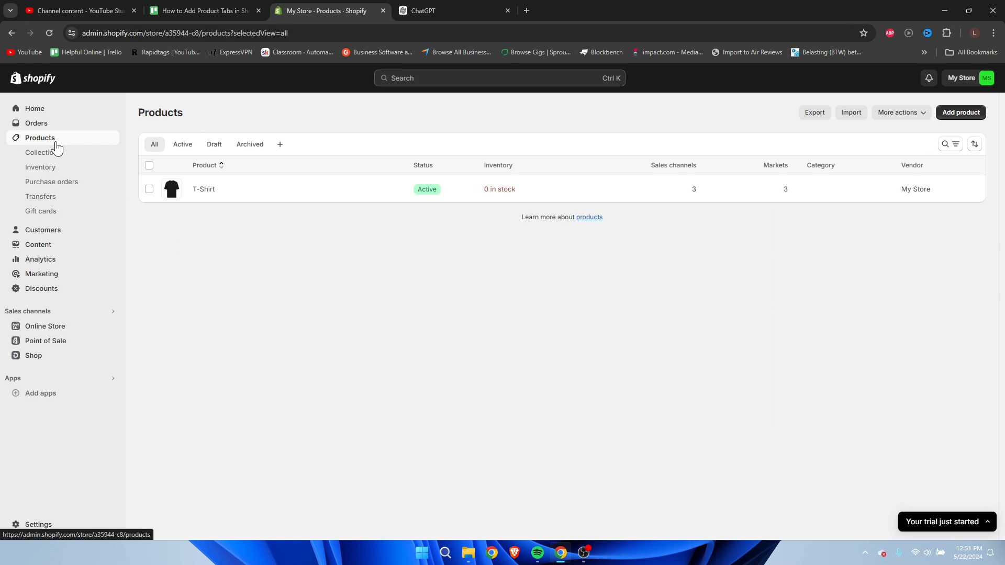
click(202, 191)
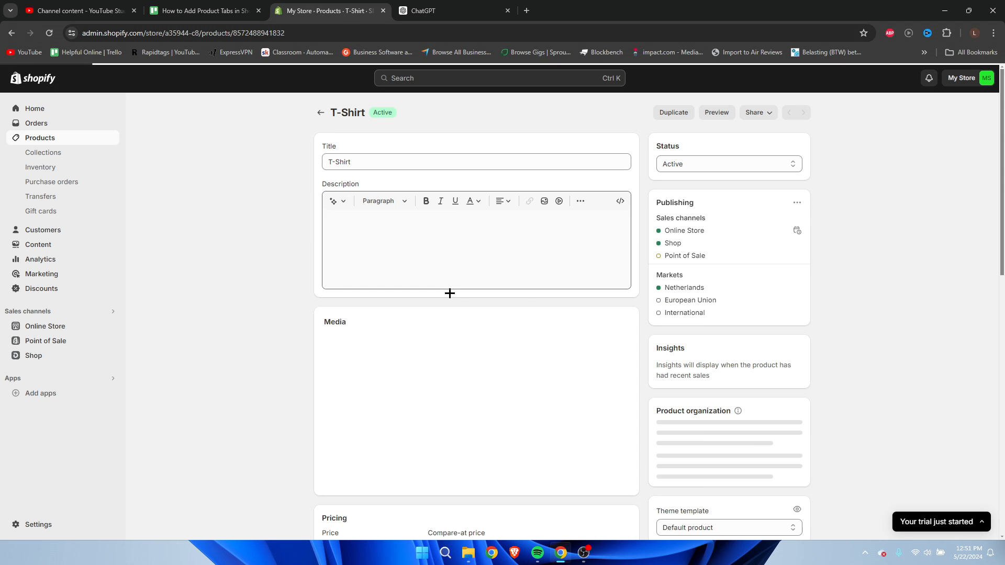
drag(624, 231, 619, 386)
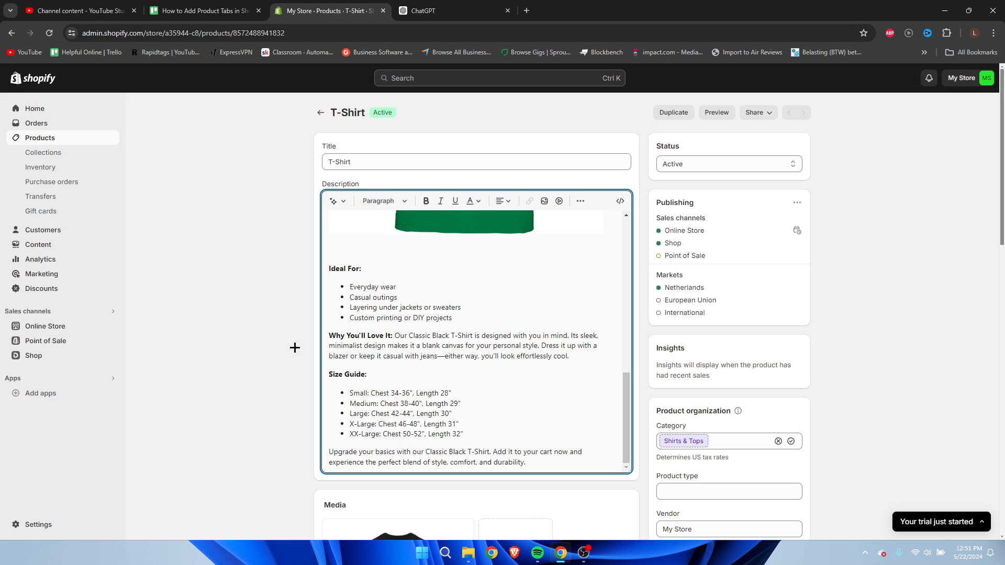
scroll(404, 410, up, 10)
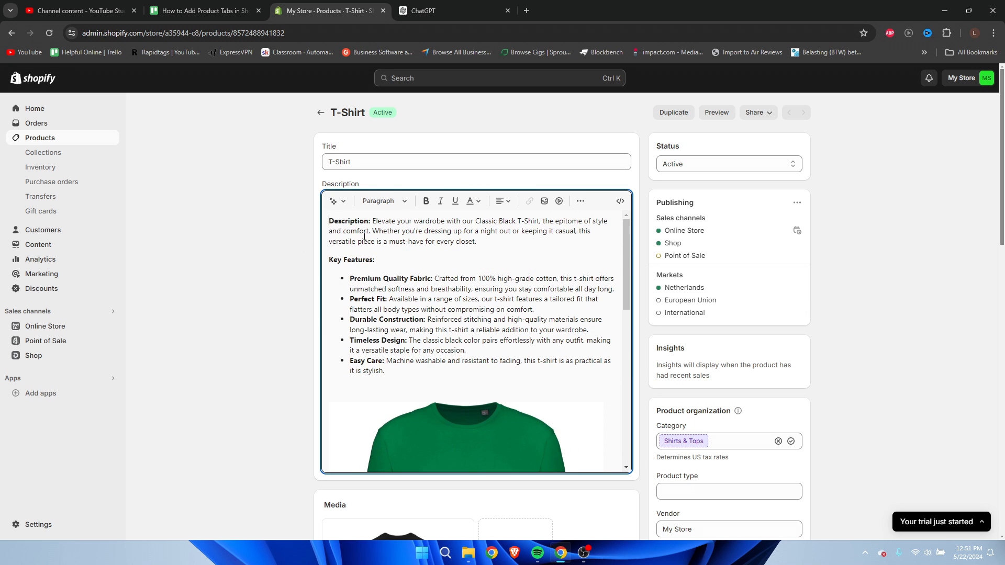
click(330, 221)
drag(329, 260, 381, 258)
scroll(390, 270, down, 2)
Preview the T-Shirt's storefront page, review how its long description is laid out, and close the preview.
click(716, 113)
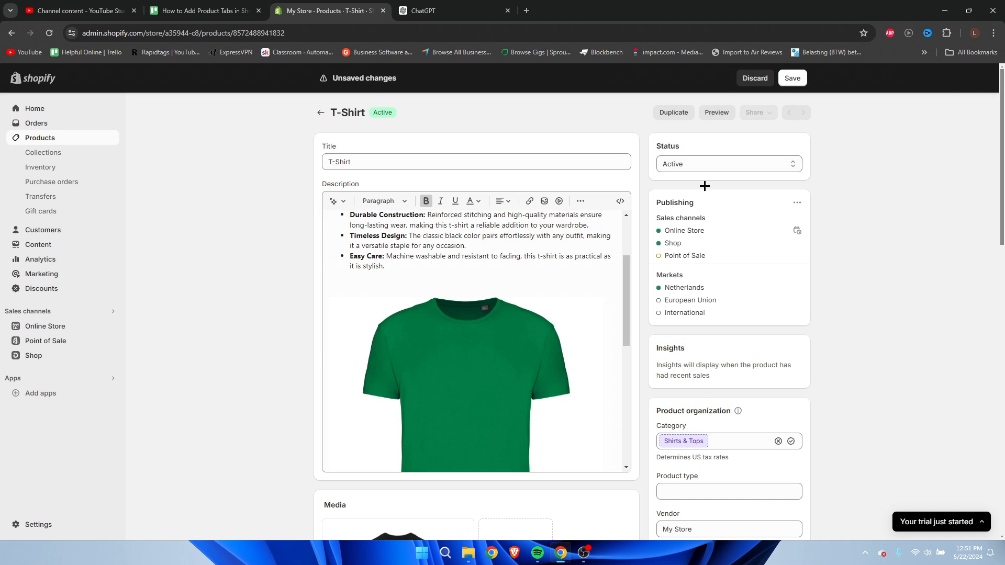
scroll(631, 190, down, 3)
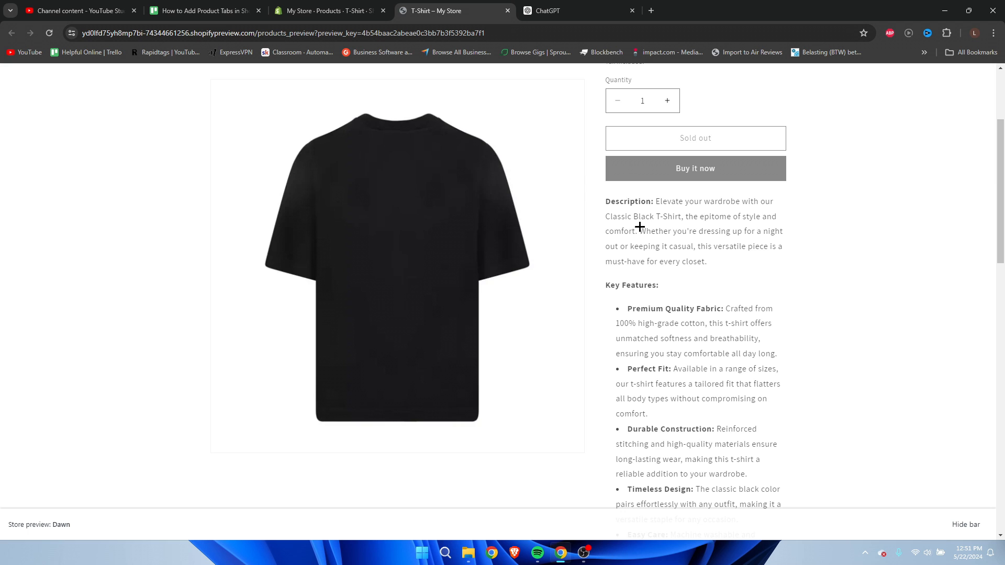
scroll(640, 227, down, 15)
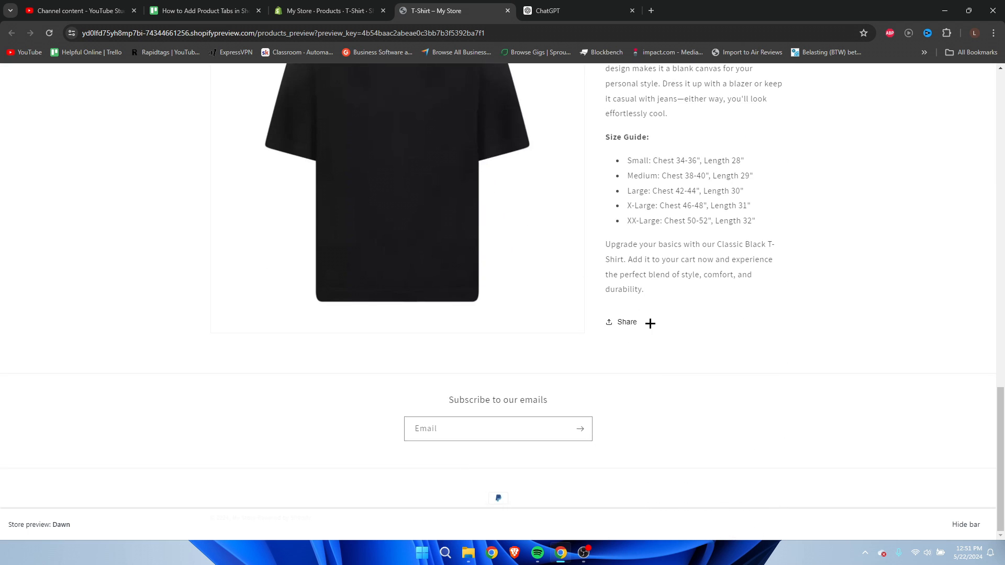
scroll(650, 323, up, 15)
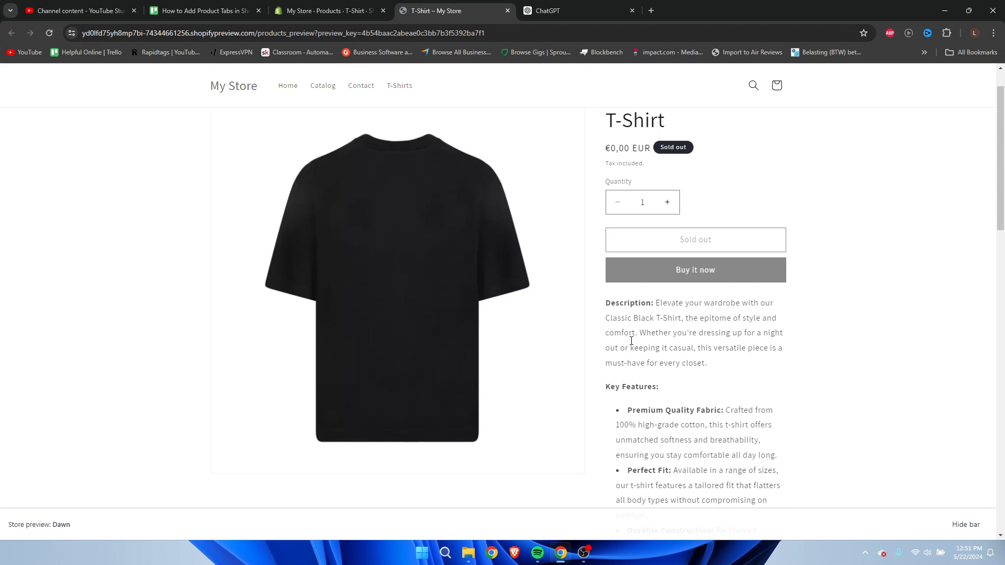
scroll(619, 333, down, 12)
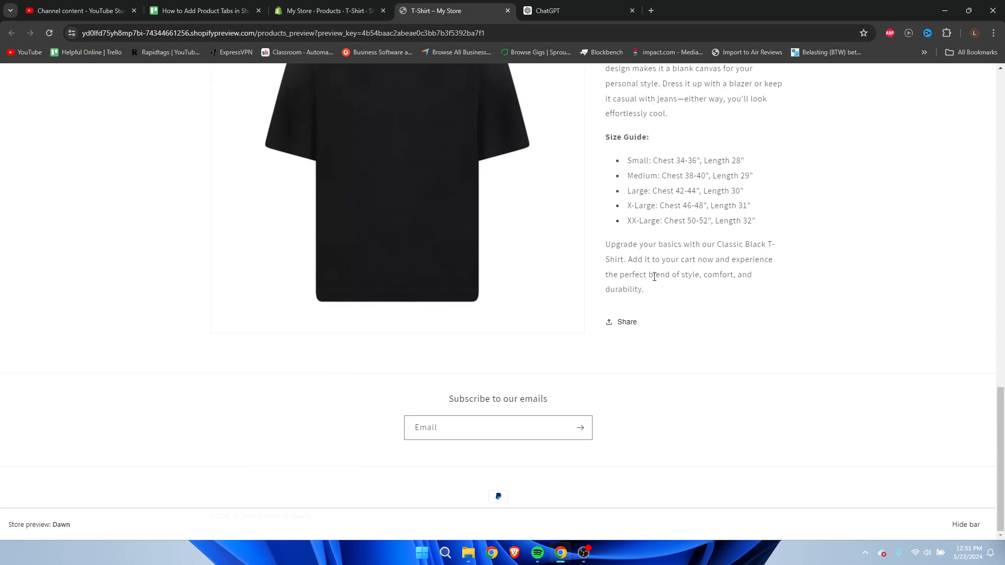
scroll(654, 277, up, 6)
scroll(654, 277, up, 8)
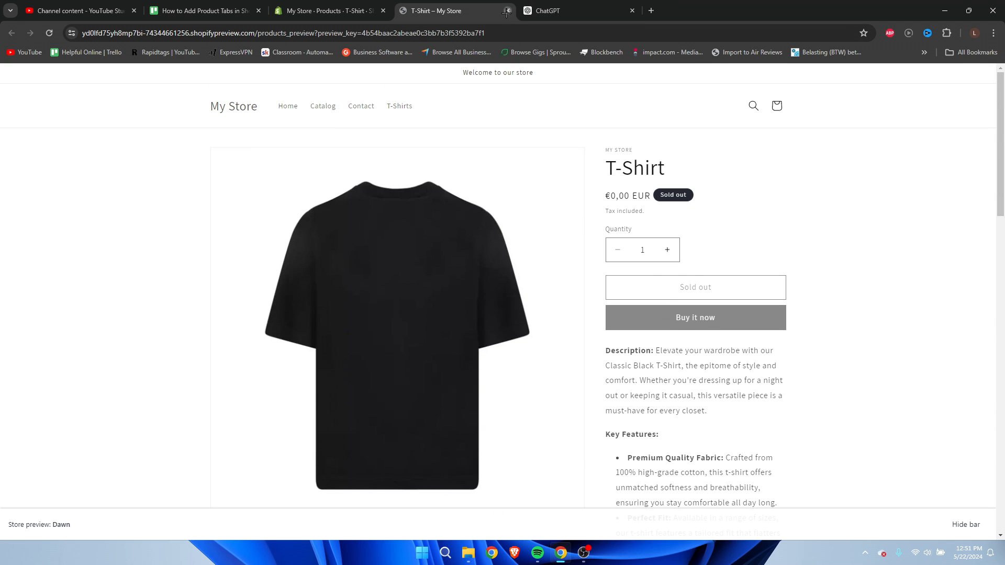
click(507, 10)
Leave the product page without saving its changes and open the Shopify App Store from the app suggestions.
click(67, 108)
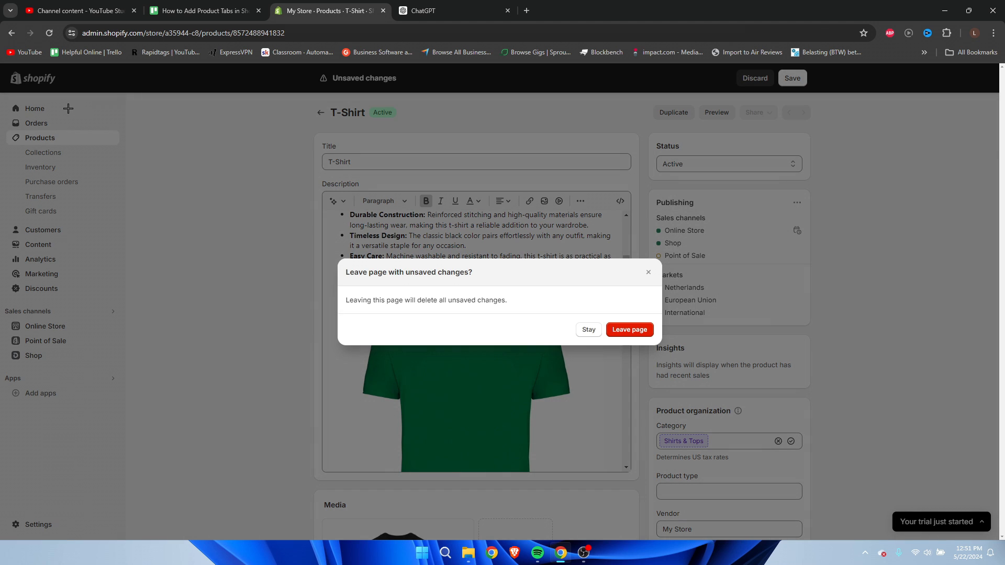
click(623, 330)
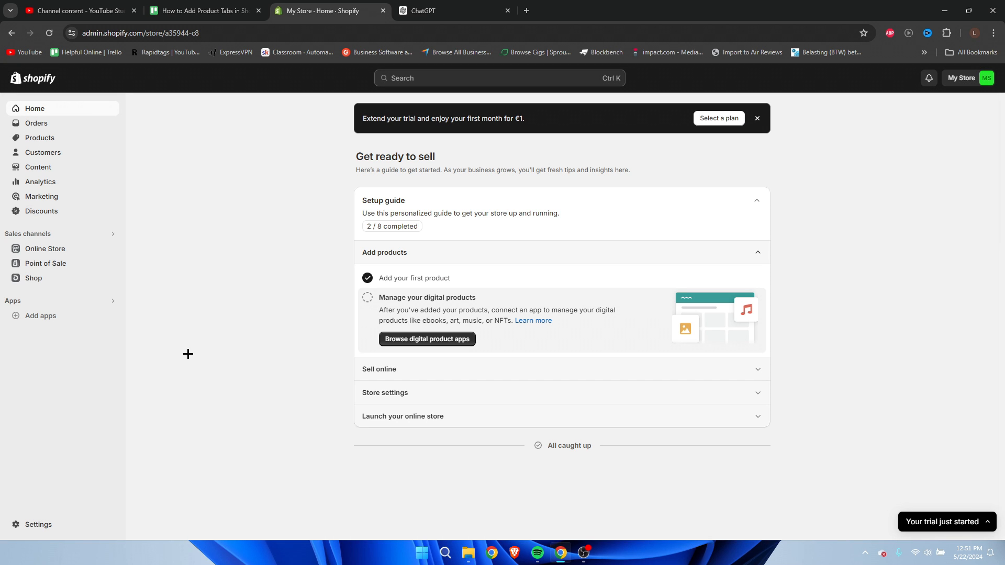
click(34, 319)
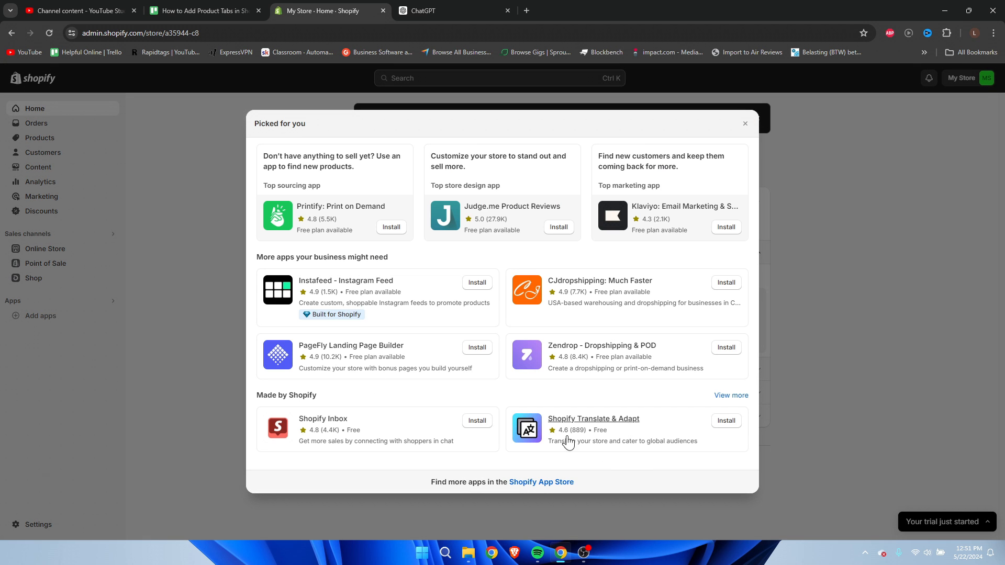
click(548, 482)
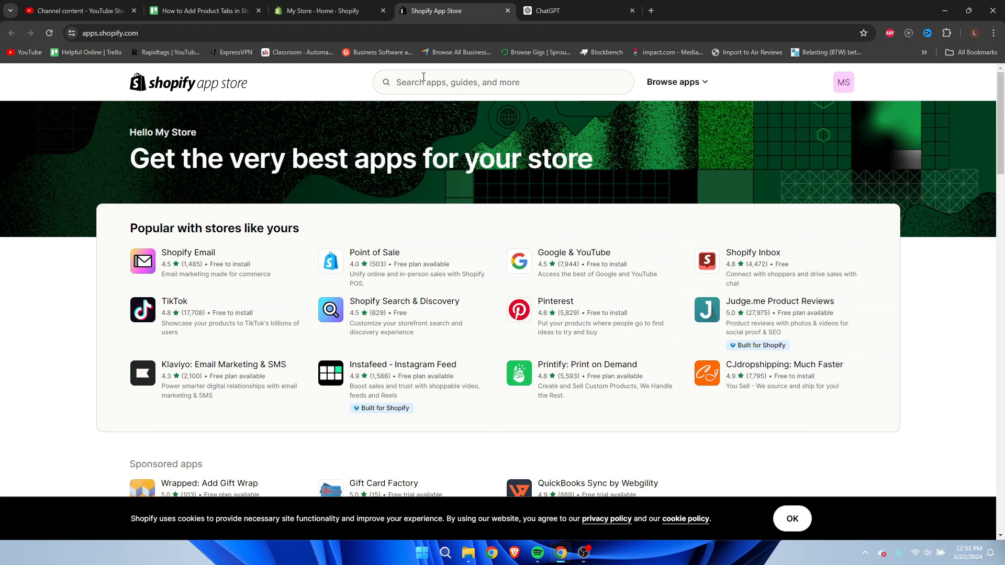
Search the app store for "tabs" and install Tabs: SEO product tabs with AI on the store.
click(424, 77)
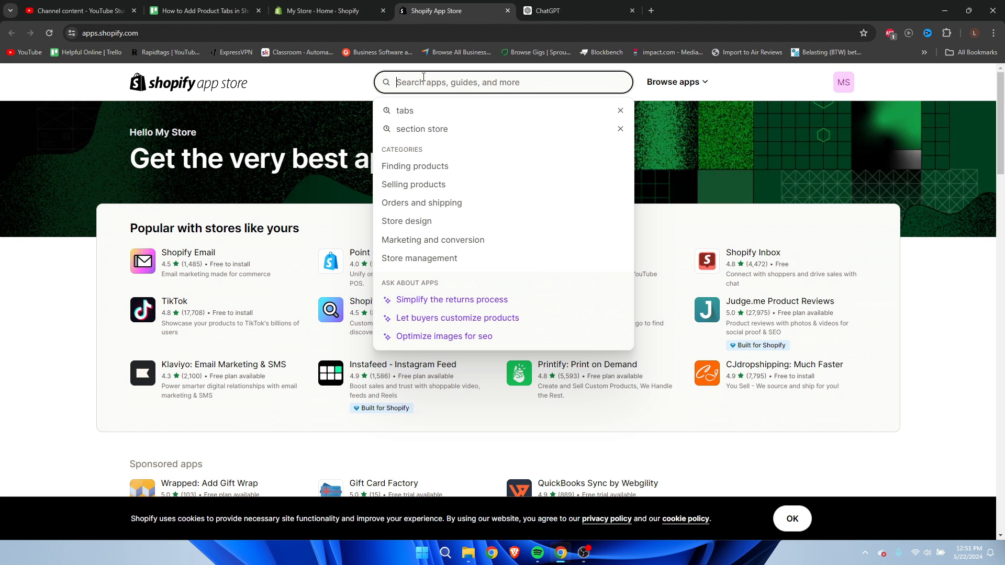
click(419, 119)
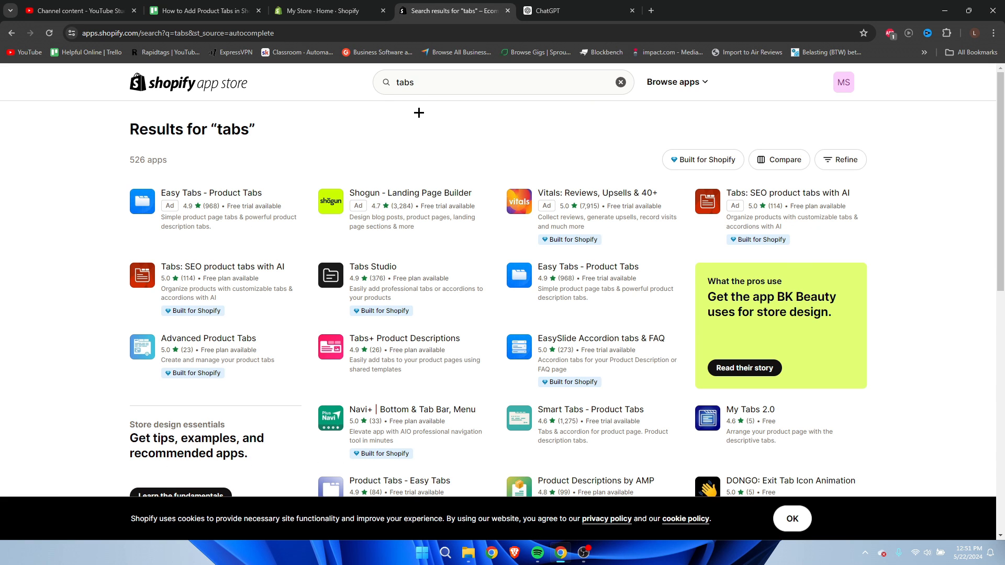
click(191, 269)
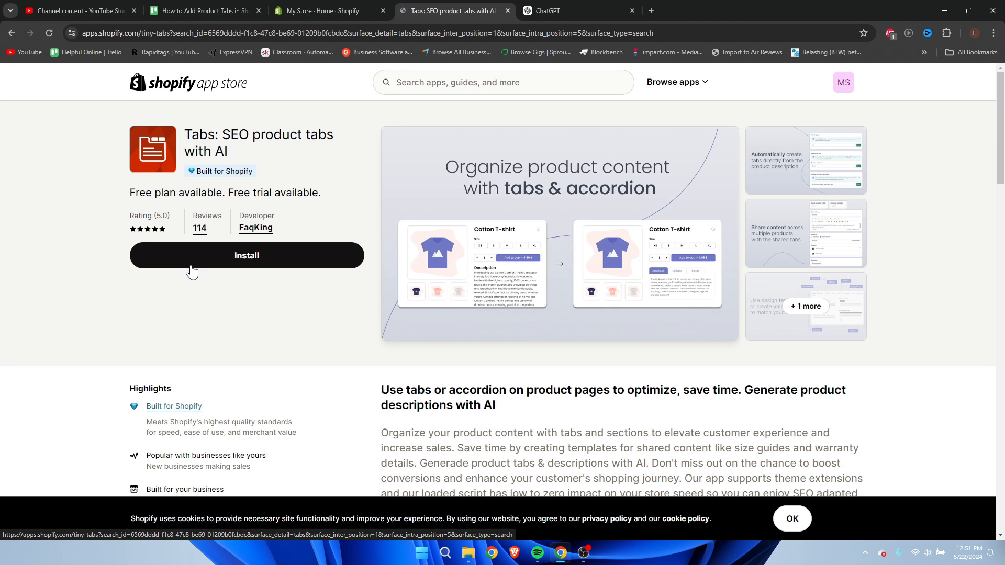
click(247, 260)
click(701, 311)
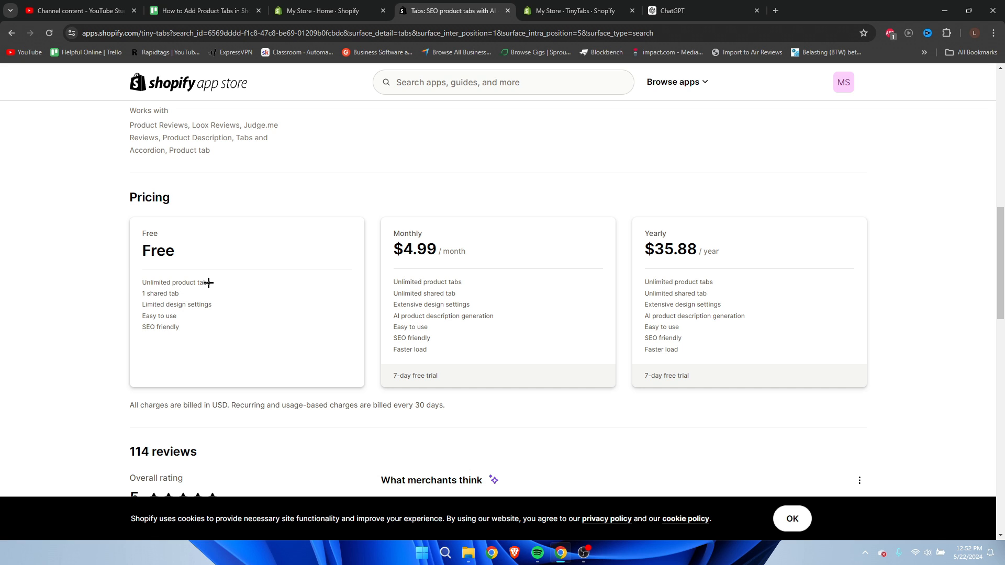
Check the shared tab allowance in the app's free plan and close the extra store home and app listing pages.
drag(140, 295, 187, 293)
click(253, 302)
click(384, 11)
click(383, 11)
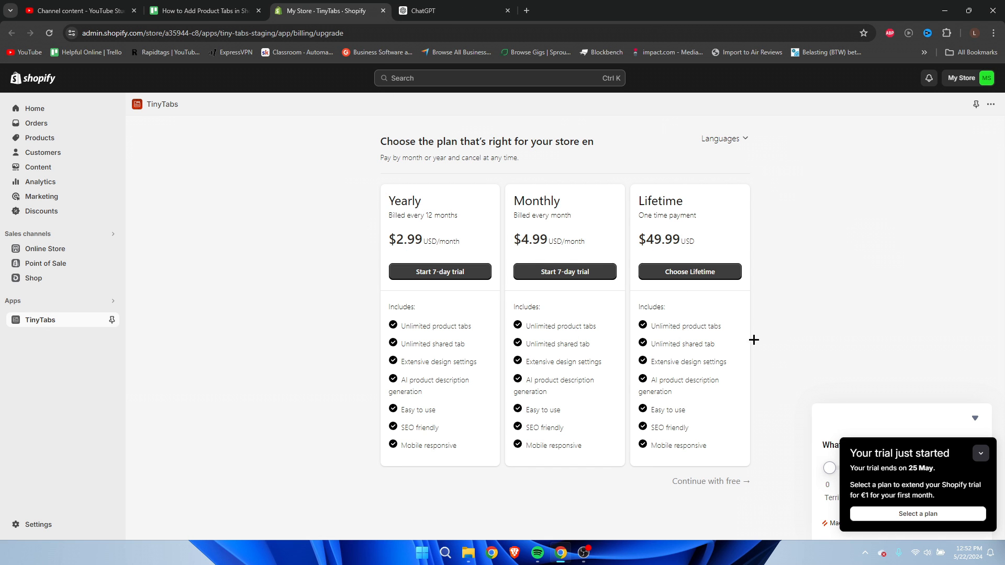
Collapse the trial notice and feedback survey, and continue with the free TinyTabs plan.
click(981, 454)
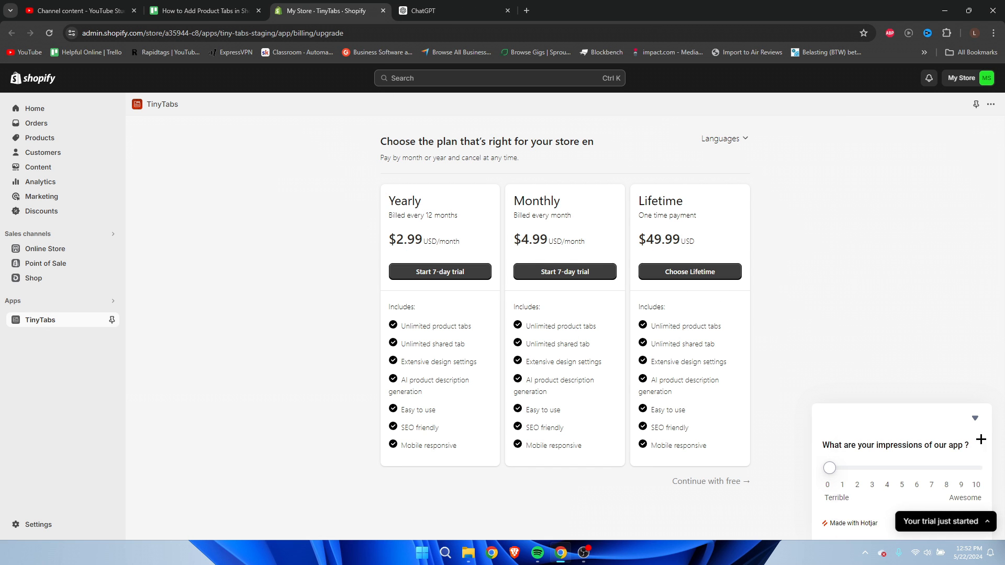
click(975, 419)
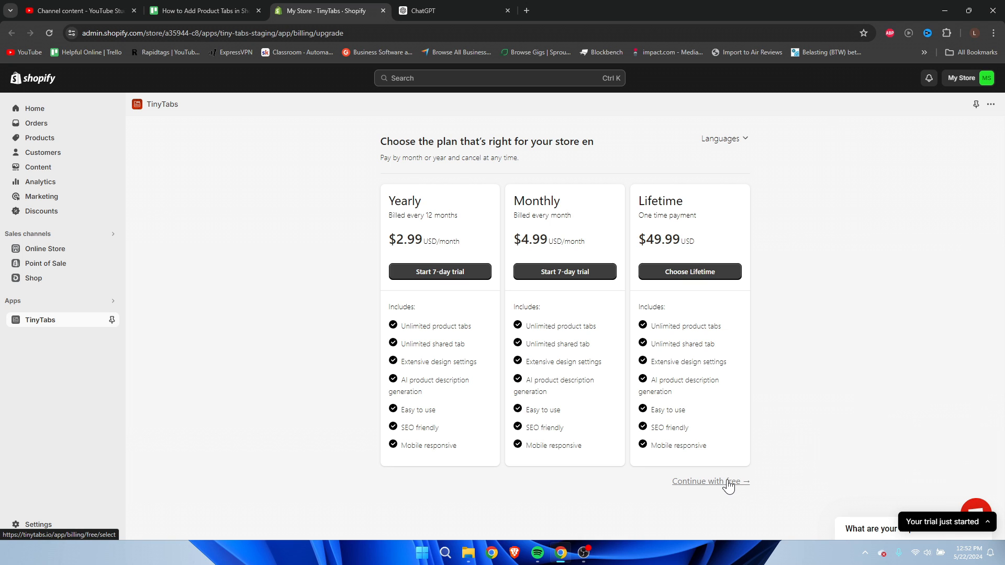
click(728, 486)
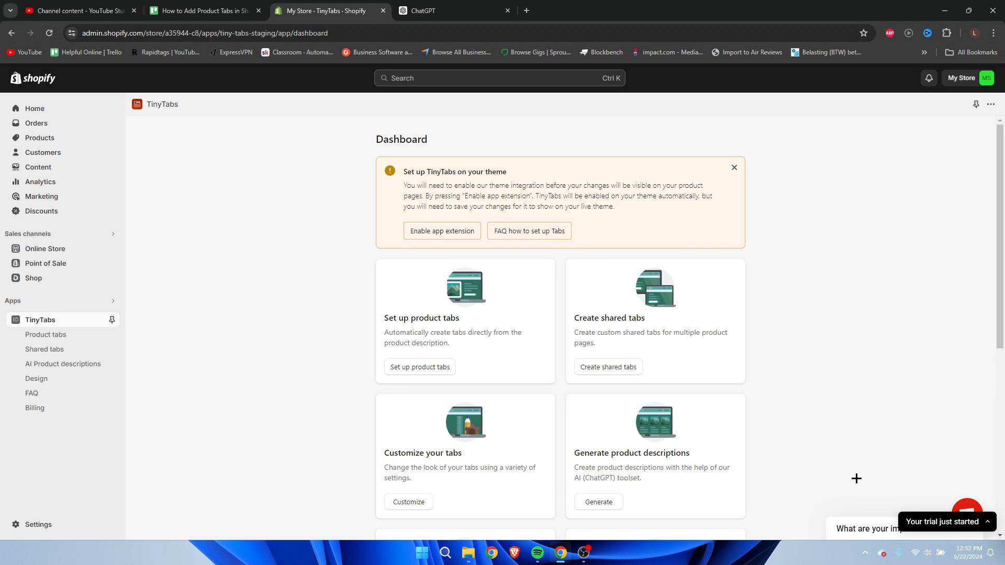
Enable the TinyTabs app embed in the live Dawn theme and save the theme.
scroll(744, 453, down, 5)
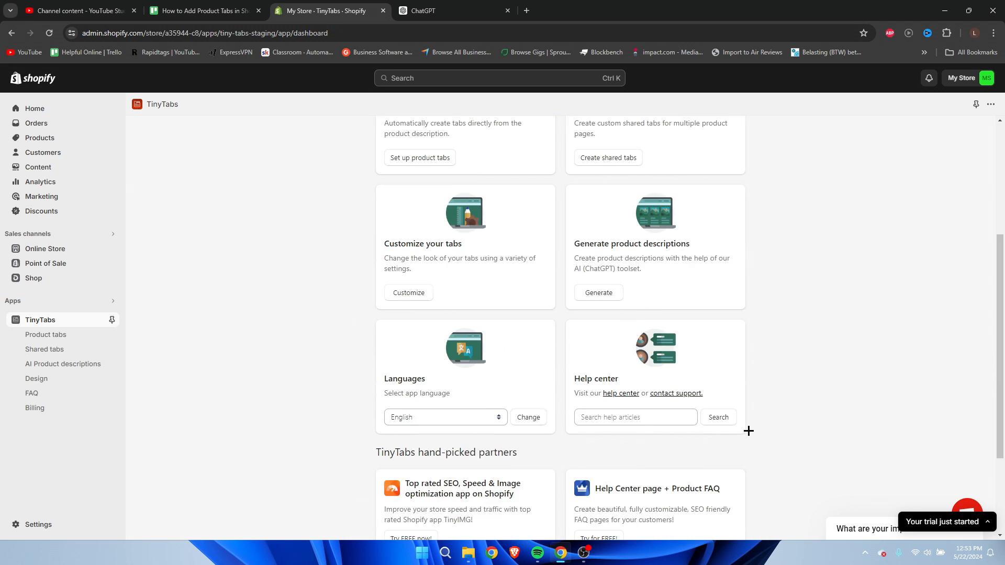
scroll(748, 429, up, 5)
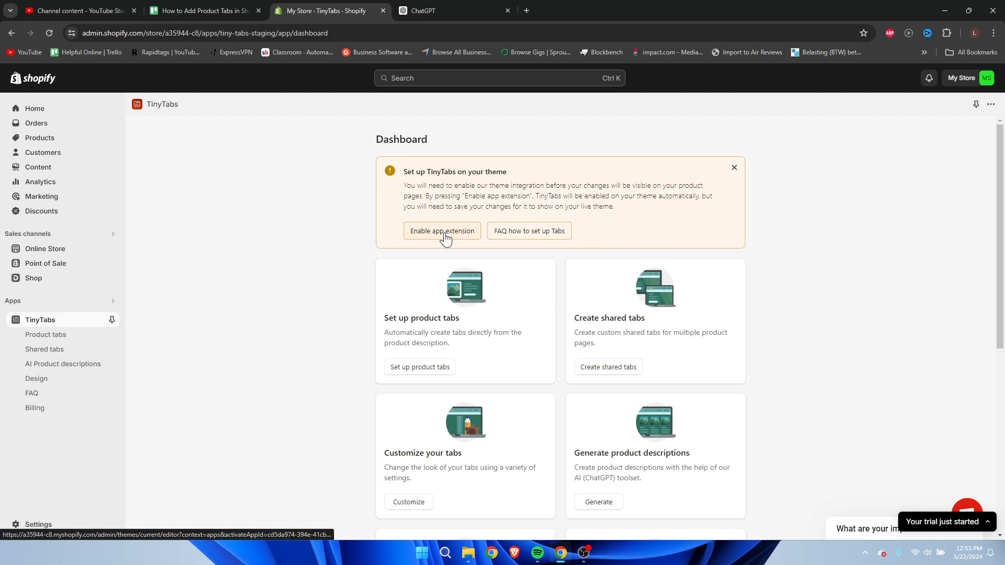
click(439, 238)
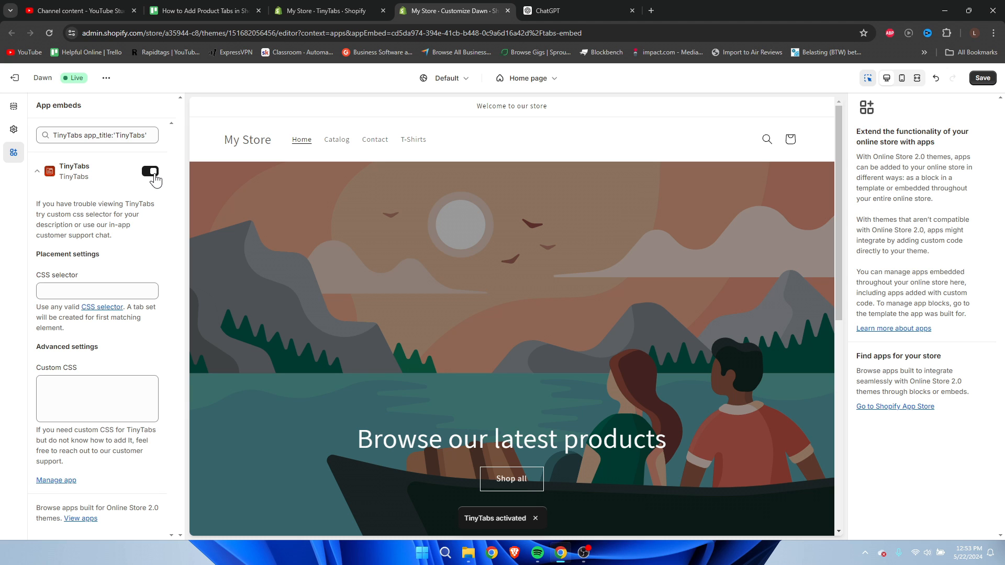
click(151, 172)
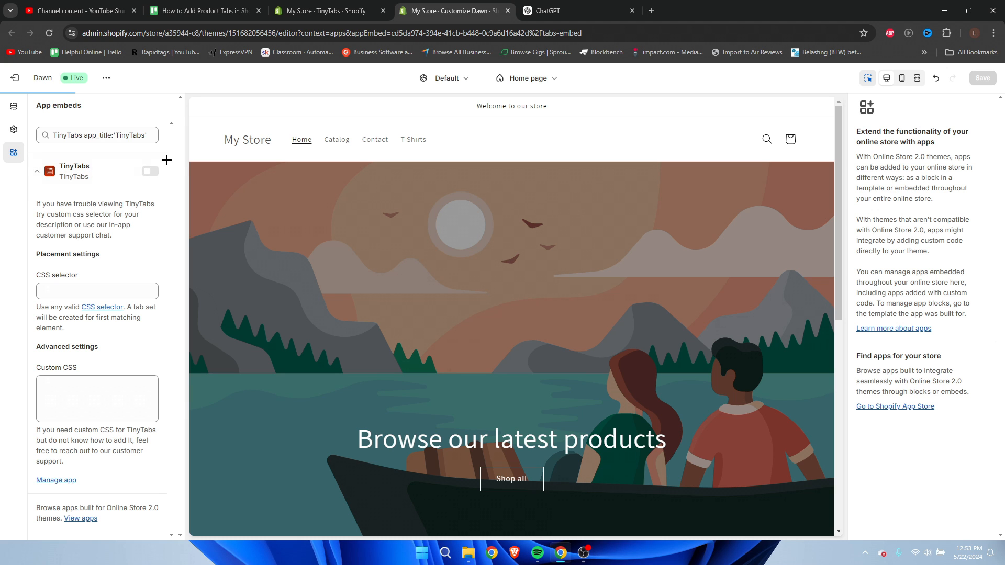
click(151, 171)
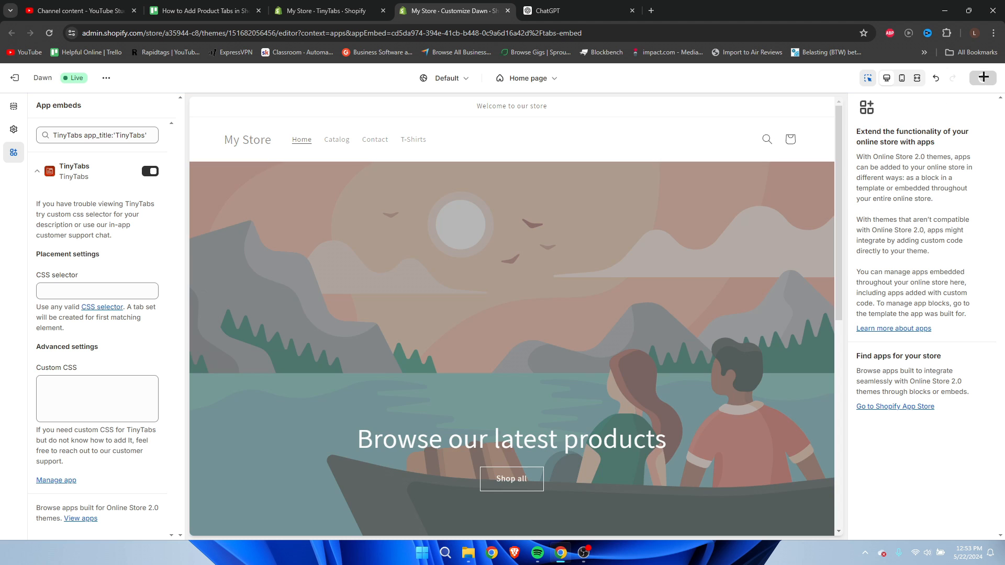
click(983, 78)
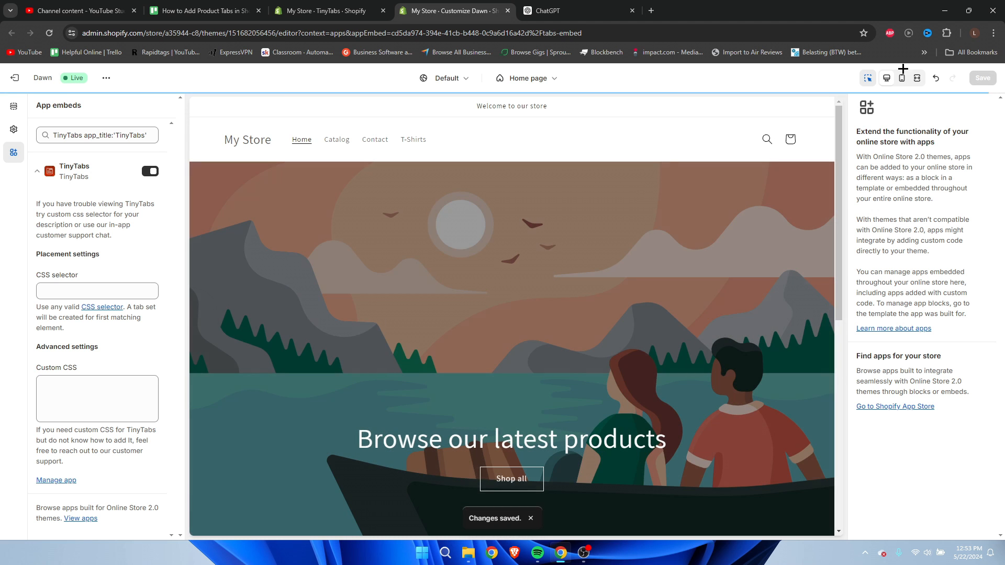
Close the theme editor, reload the TinyTabs dashboard and dismiss its theme setup notice.
click(508, 11)
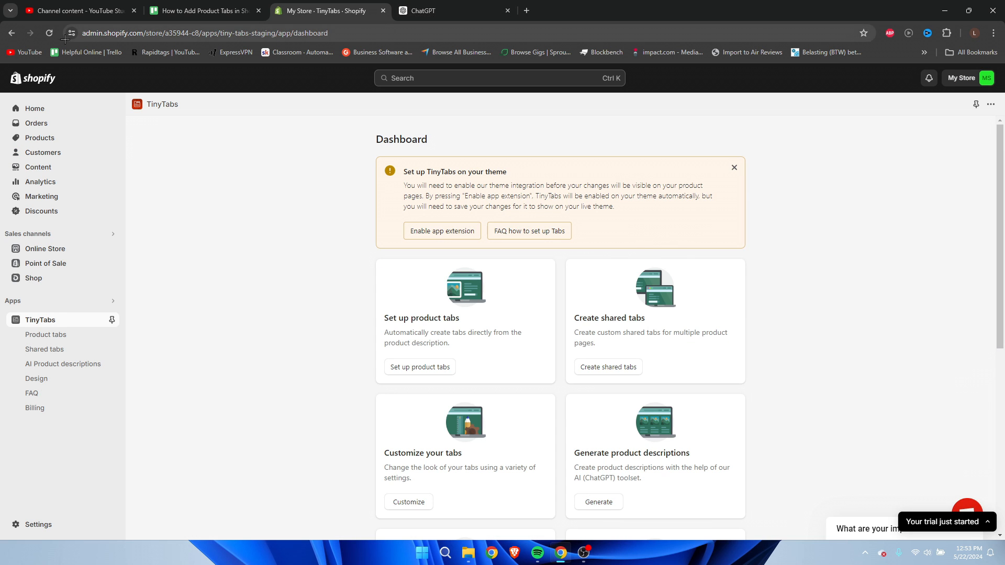
click(45, 33)
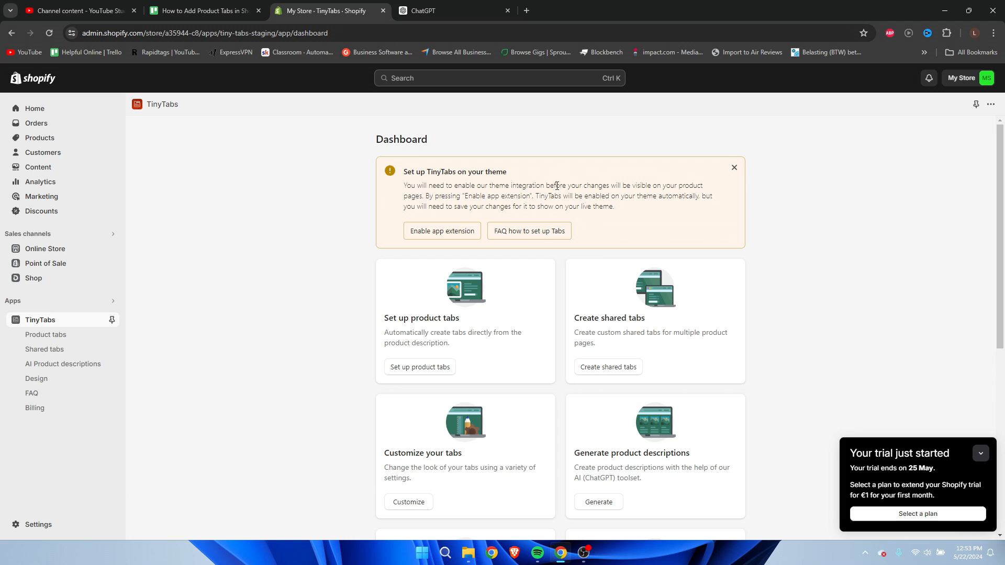
click(735, 168)
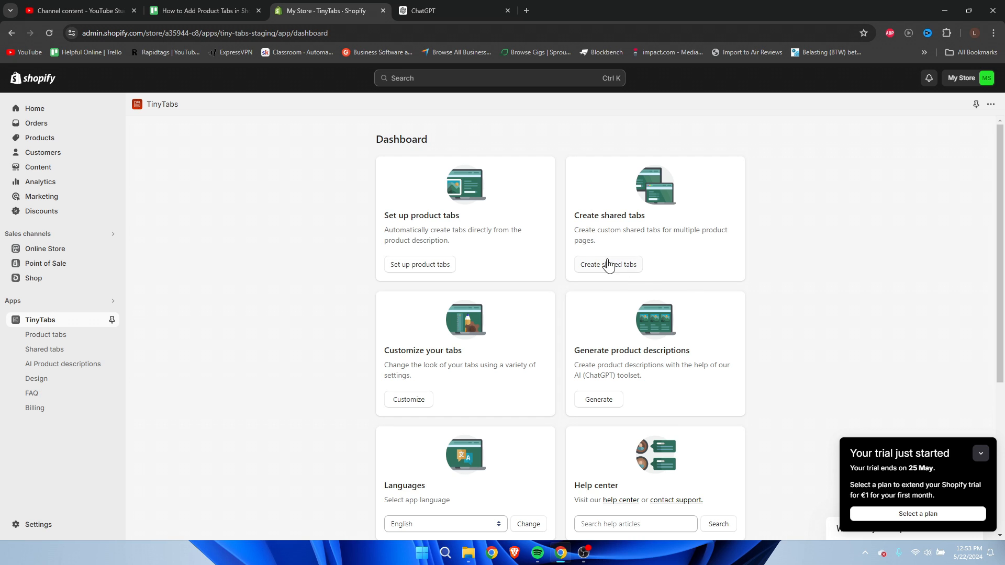
Add a new shared tab in TinyTabs and keep Rich text as its tab type.
click(626, 270)
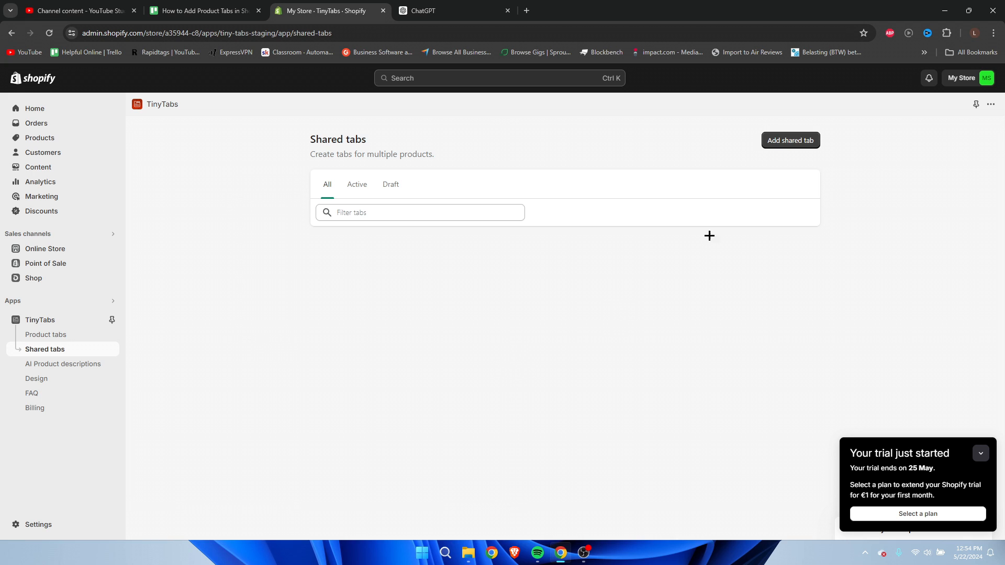
click(801, 141)
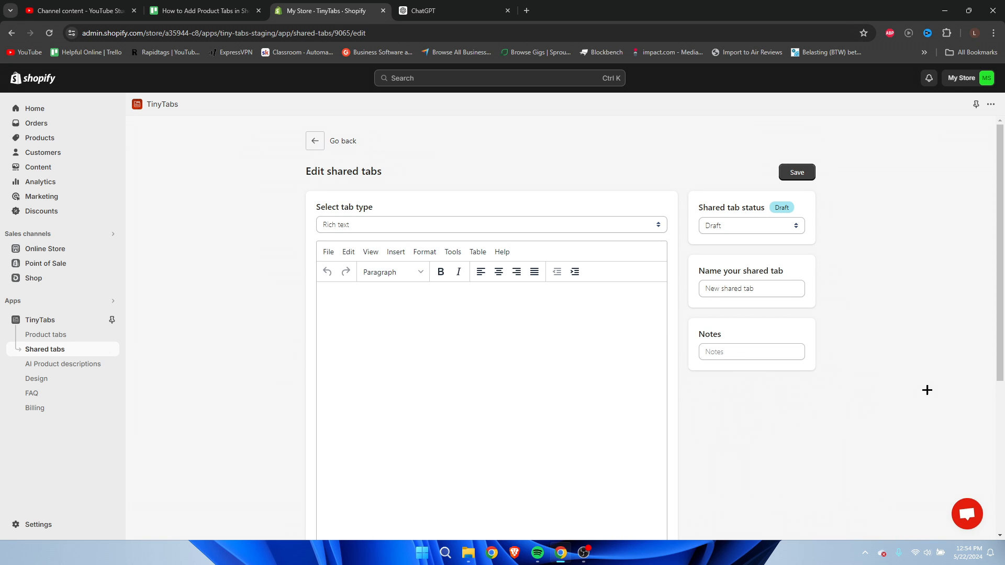
click(435, 224)
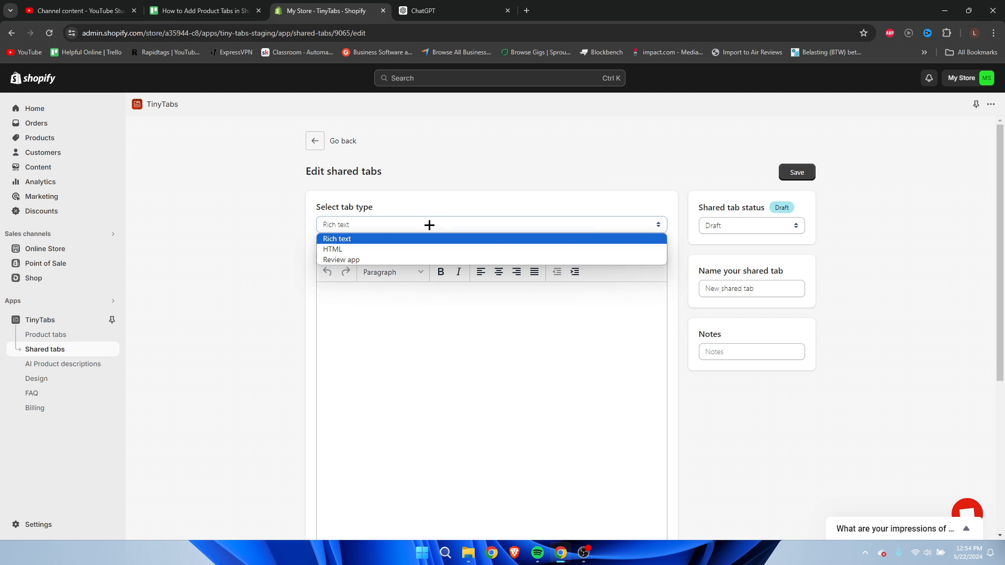
click(364, 238)
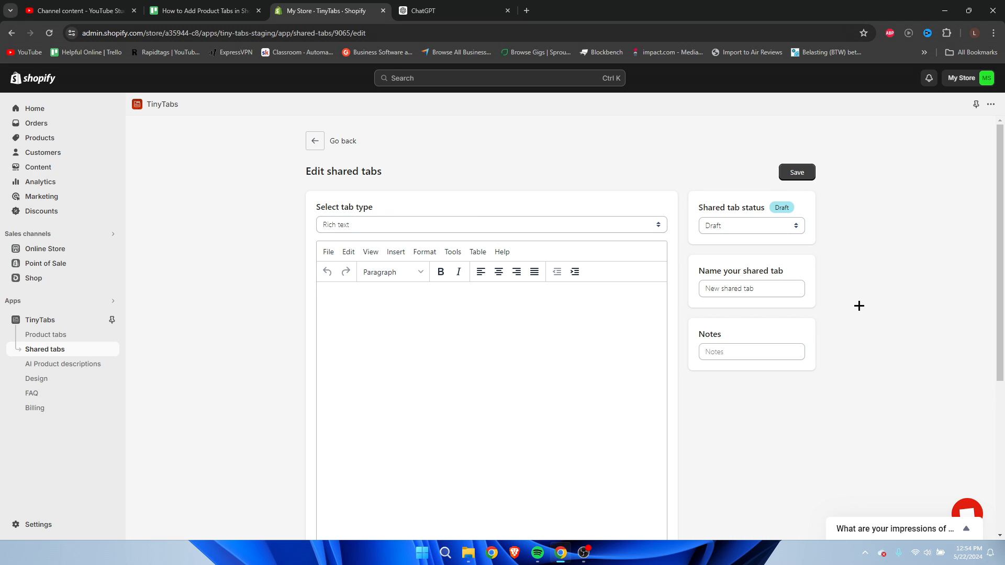
Name the shared tab Shipping.
drag(771, 292, 655, 288)
text(Shipping)
drag(760, 287, 689, 287)
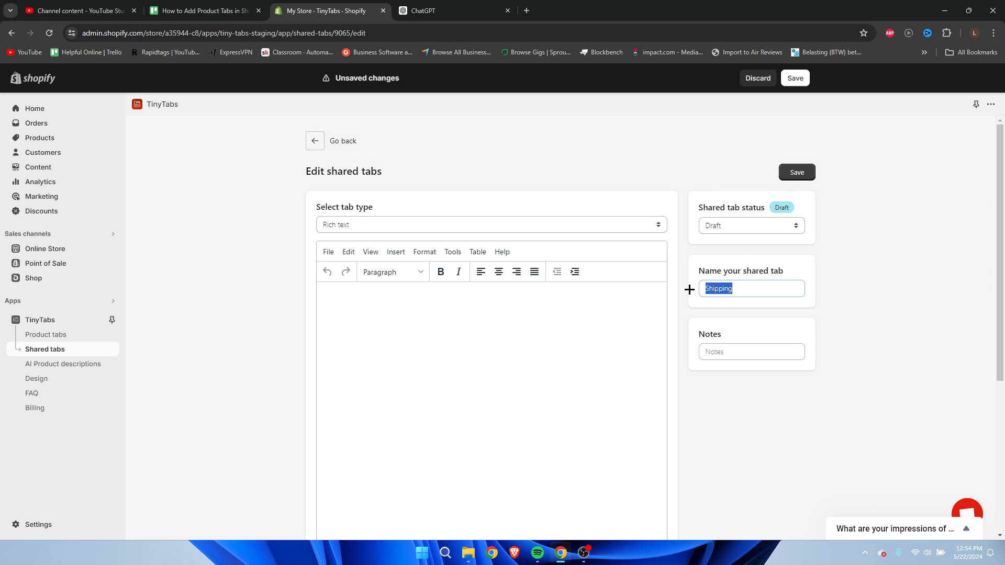
click(863, 292)
Switch to ChatGPT and copy the Shipping Information section, from its heading through the Tracking bullet.
click(427, 8)
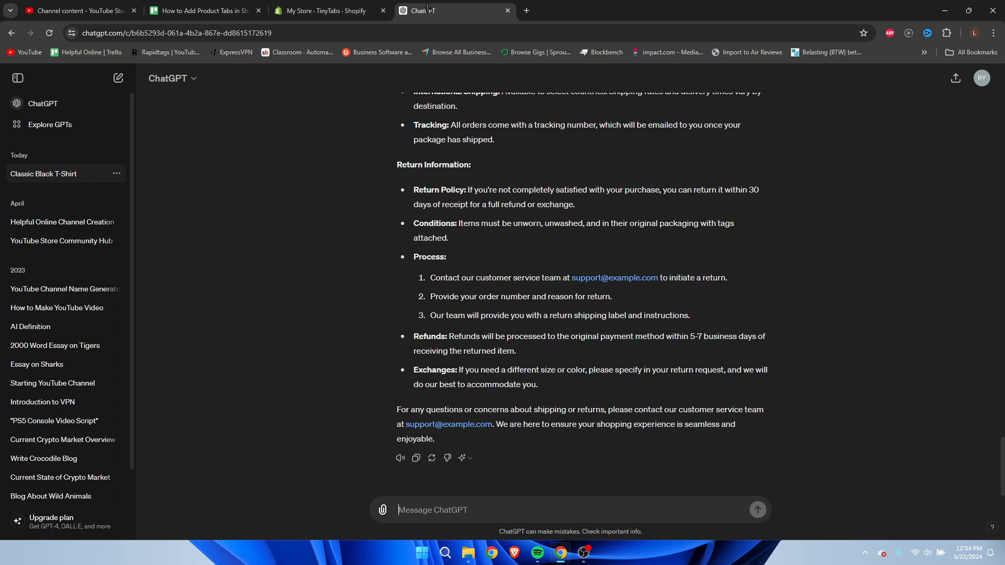
scroll(577, 290, up, 5)
scroll(577, 290, up, 1)
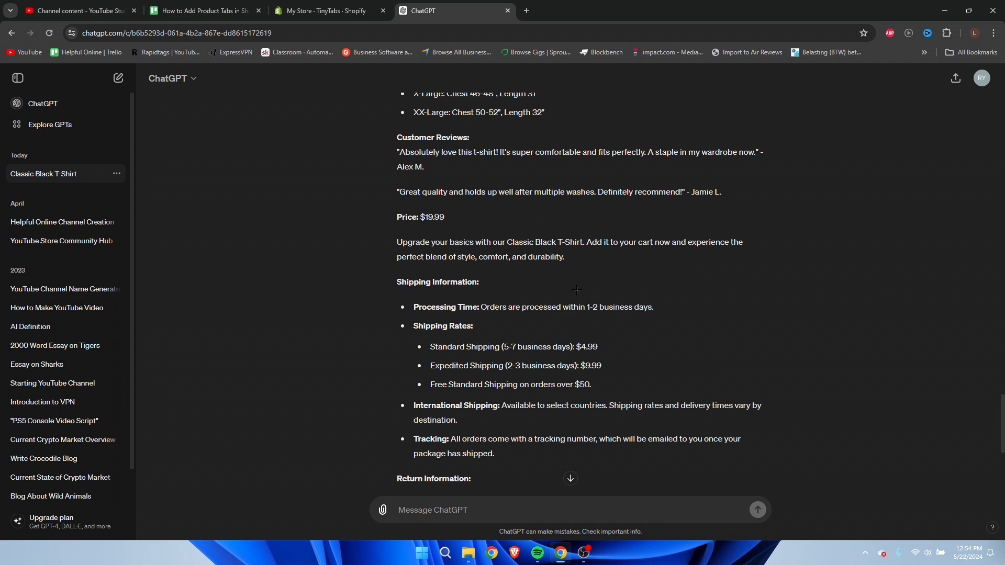
scroll(400, 284, down, 1)
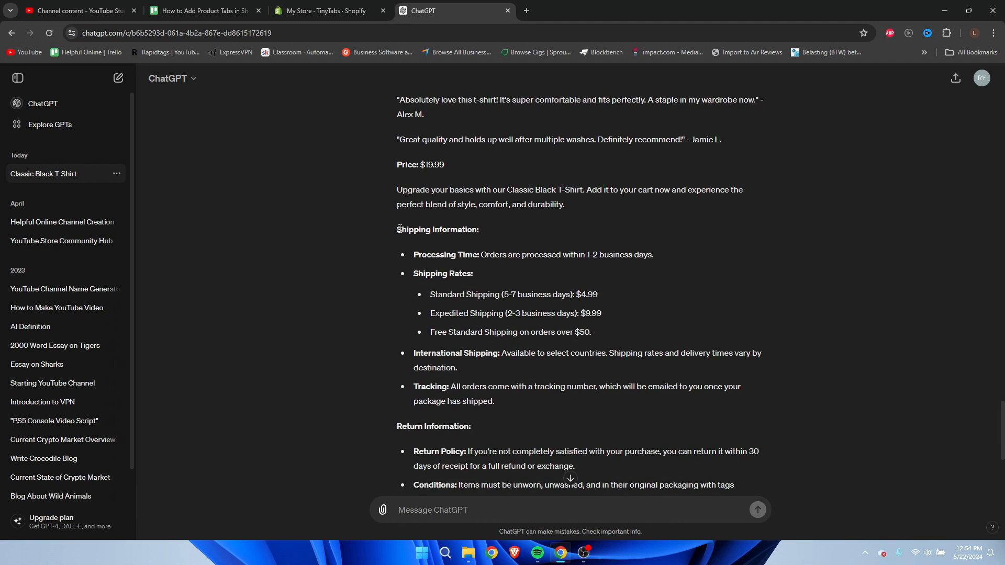
drag(399, 229, 628, 401)
key(ctrl+c)
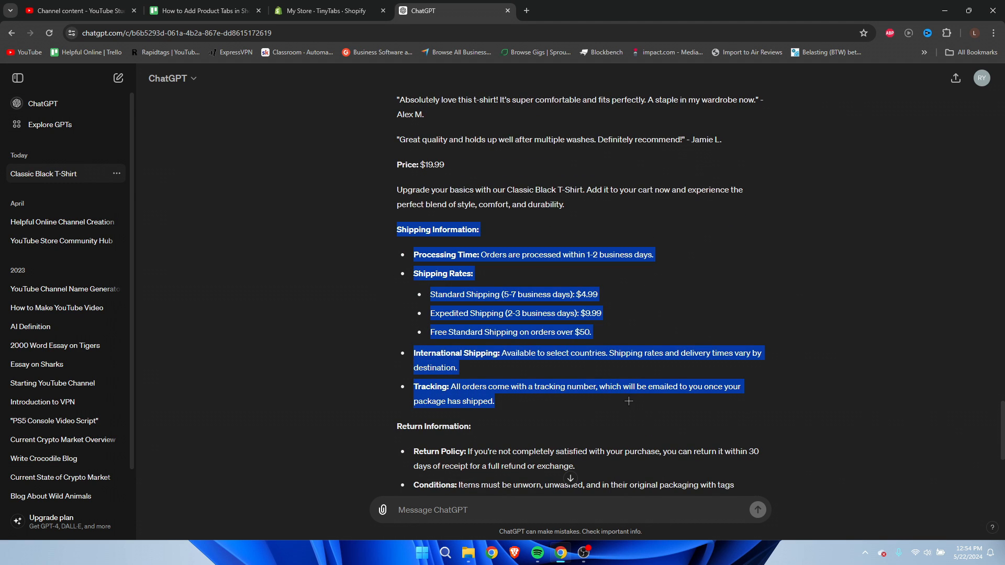
right_click(477, 385)
click(498, 393)
Return to TinyTabs and paste the copied shipping information into the shared tab's rich text content.
click(315, 9)
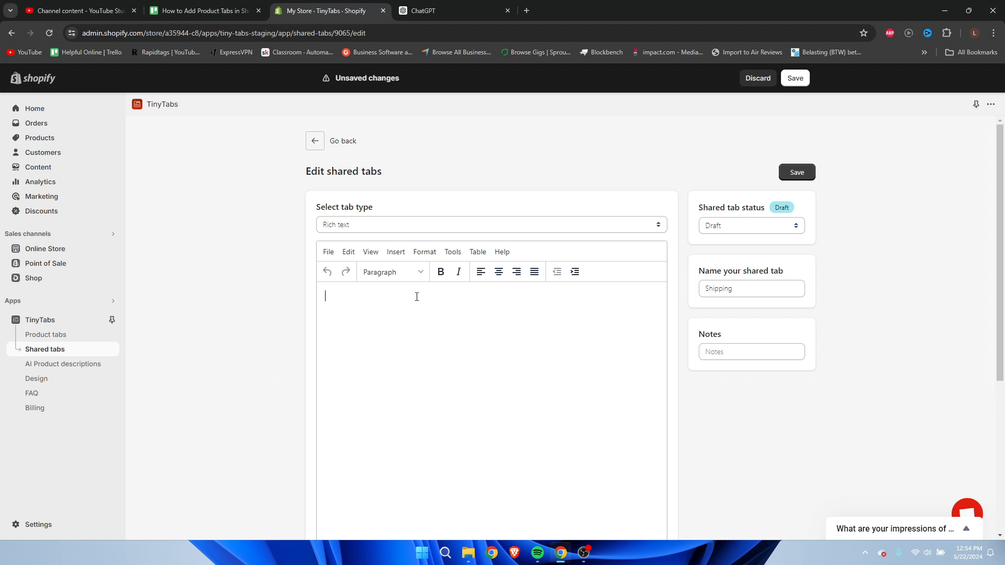
key(ctrl+v)
key(ctrl+z)
right_click(385, 302)
click(345, 298)
right_click(341, 297)
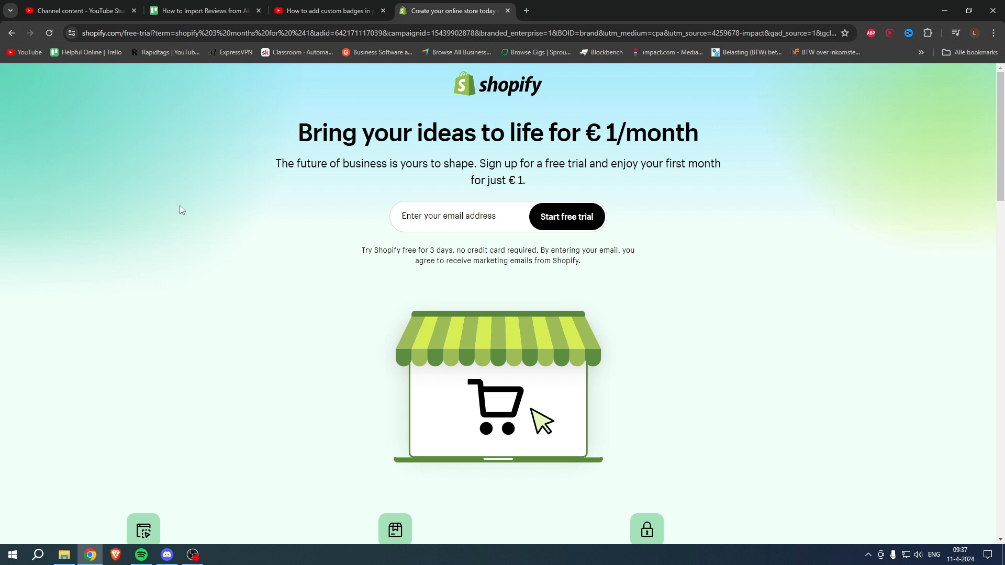
drag(294, 135, 697, 130)
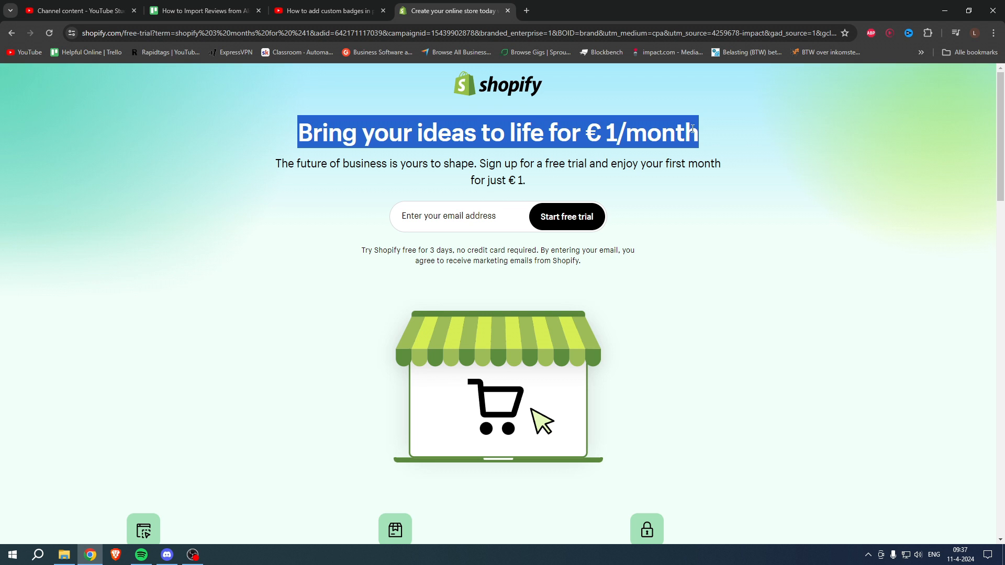
click(697, 132)
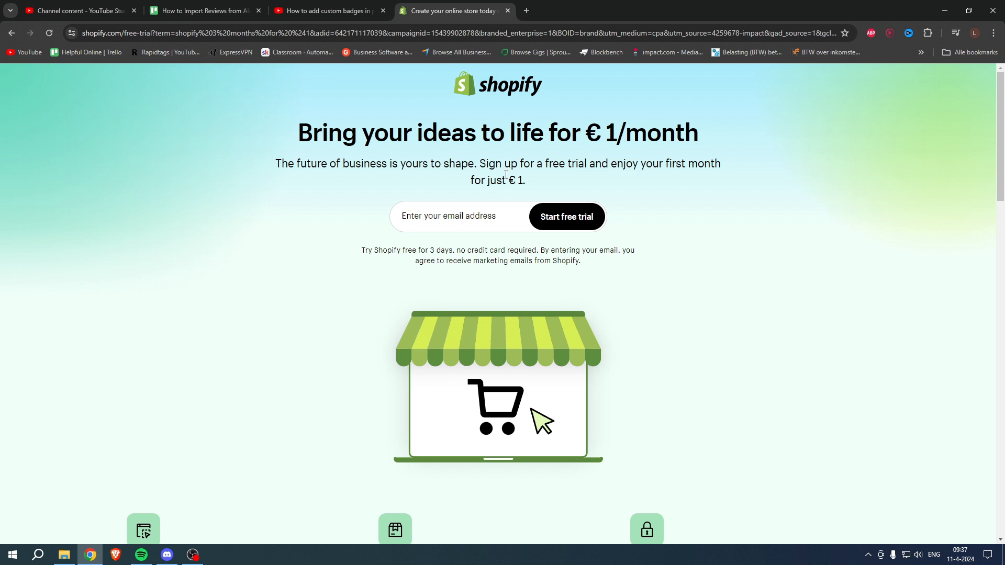
drag(483, 163, 725, 164)
drag(470, 180, 534, 183)
click(533, 183)
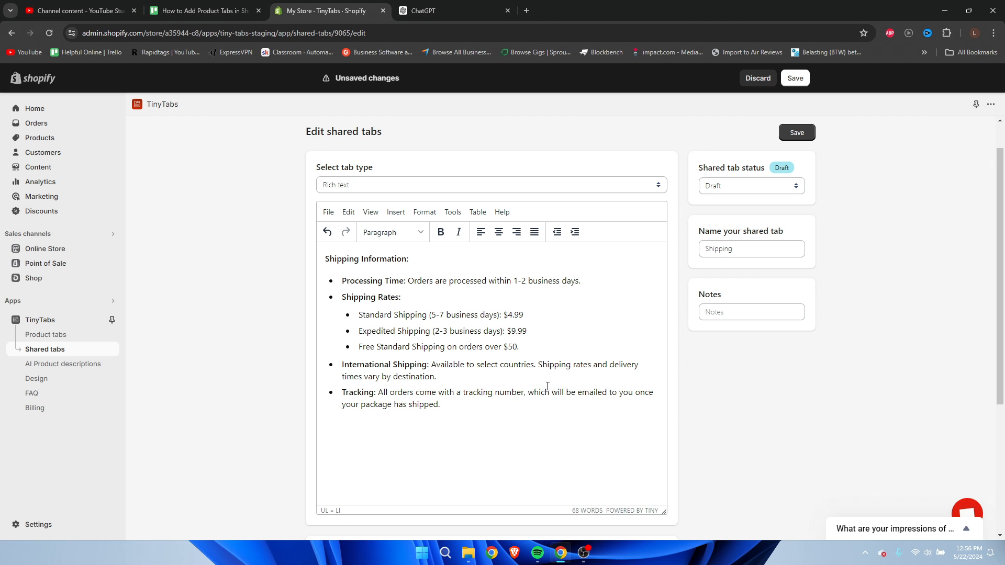
Try applying the Shipping tab to specific products by collection, close the collection picker and restore All products.
scroll(451, 438, down, 3)
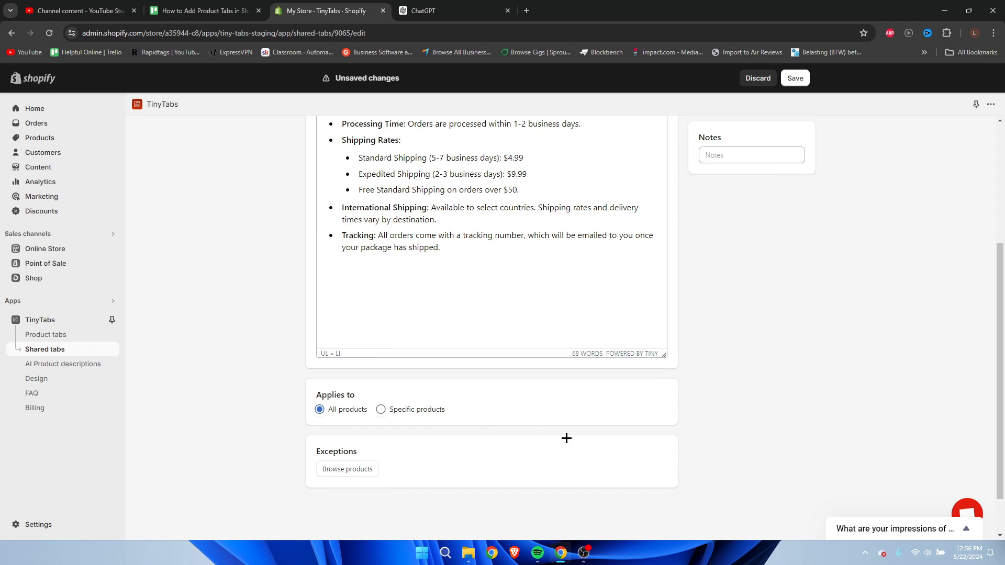
drag(316, 396, 367, 395)
click(360, 403)
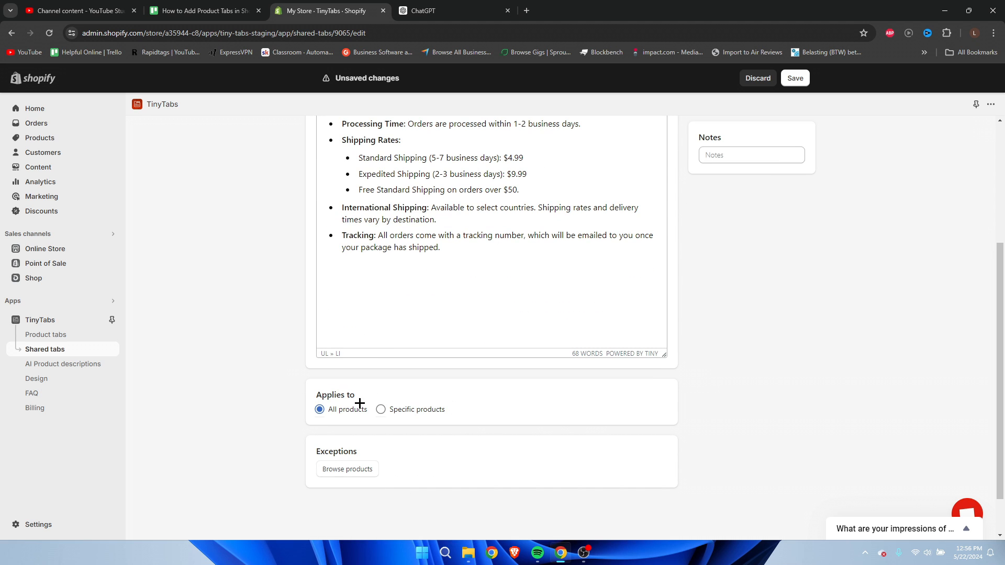
click(426, 409)
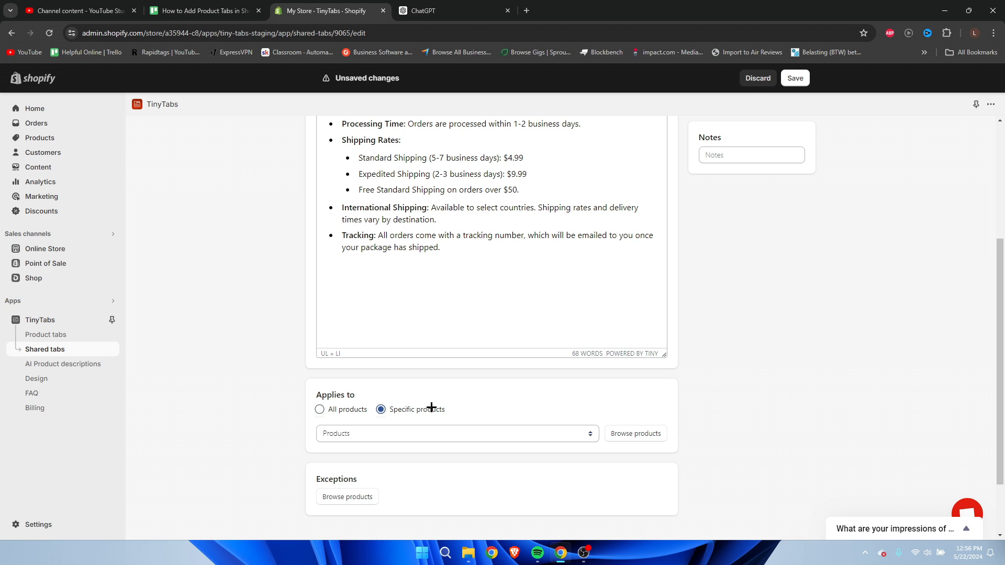
click(547, 435)
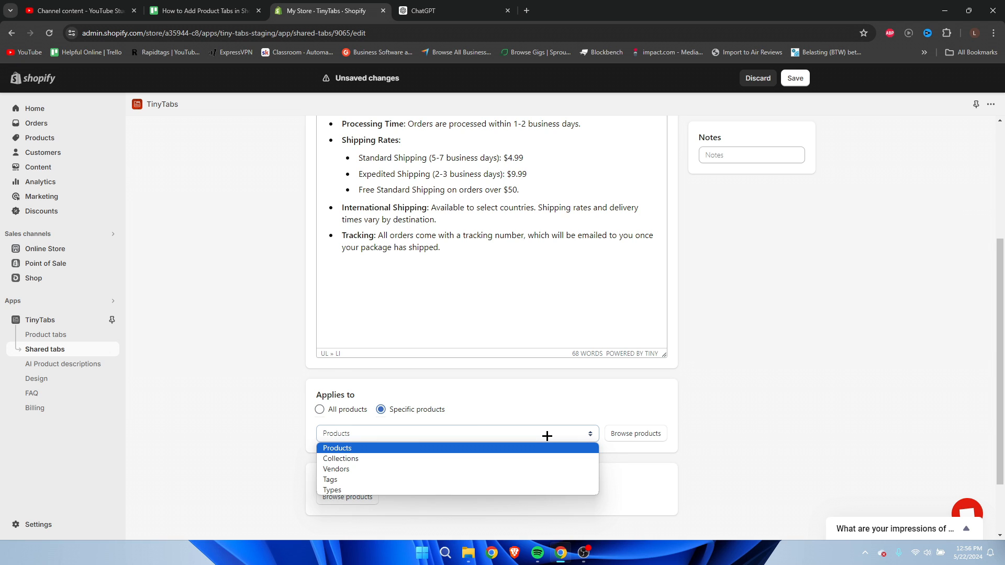
click(498, 458)
click(650, 436)
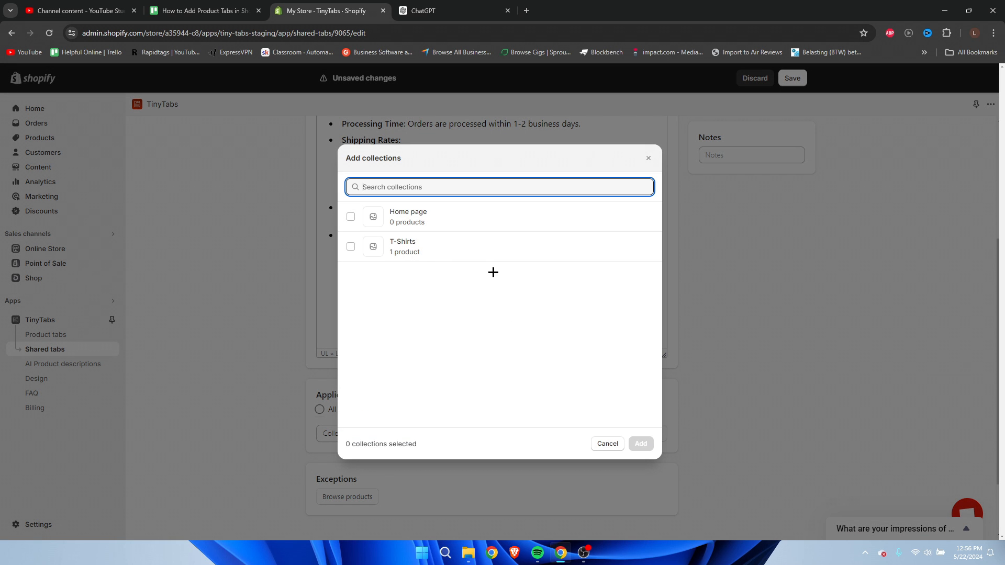
click(648, 158)
scroll(575, 367, up, 3)
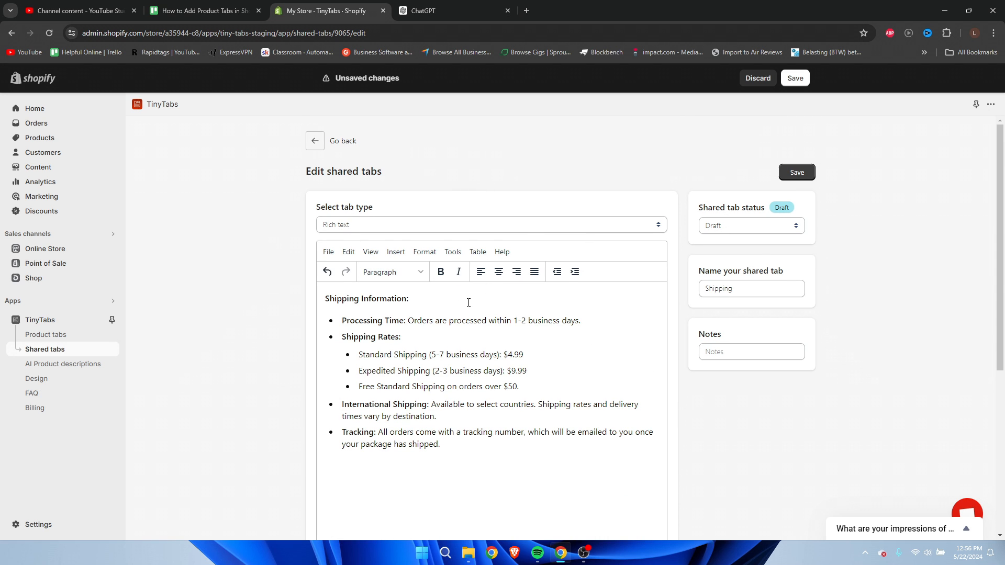
scroll(445, 325, down, 5)
click(345, 332)
Review the Exceptions setting for excluding products from the Shipping tab.
scroll(597, 336, up, 4)
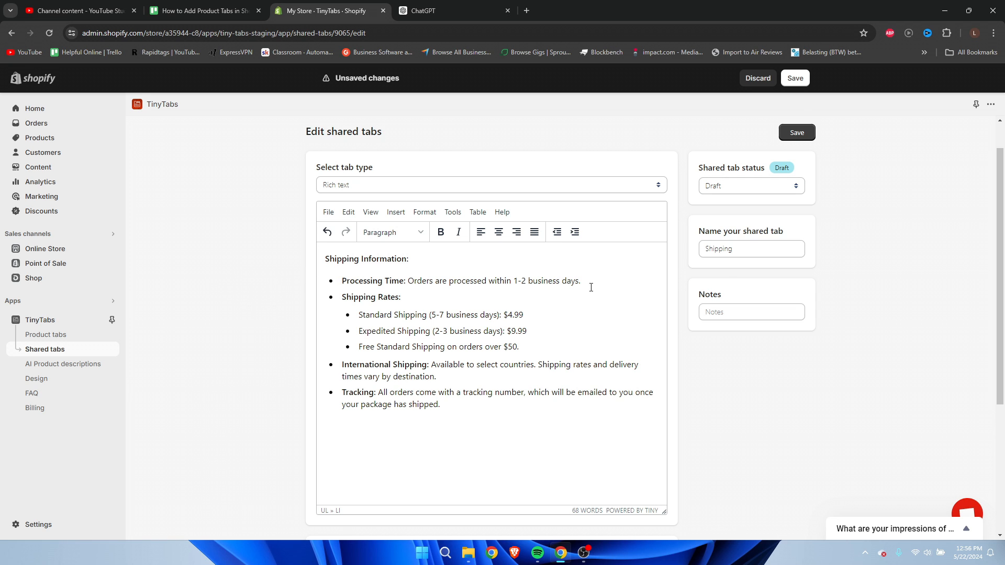
scroll(591, 288, down, 4)
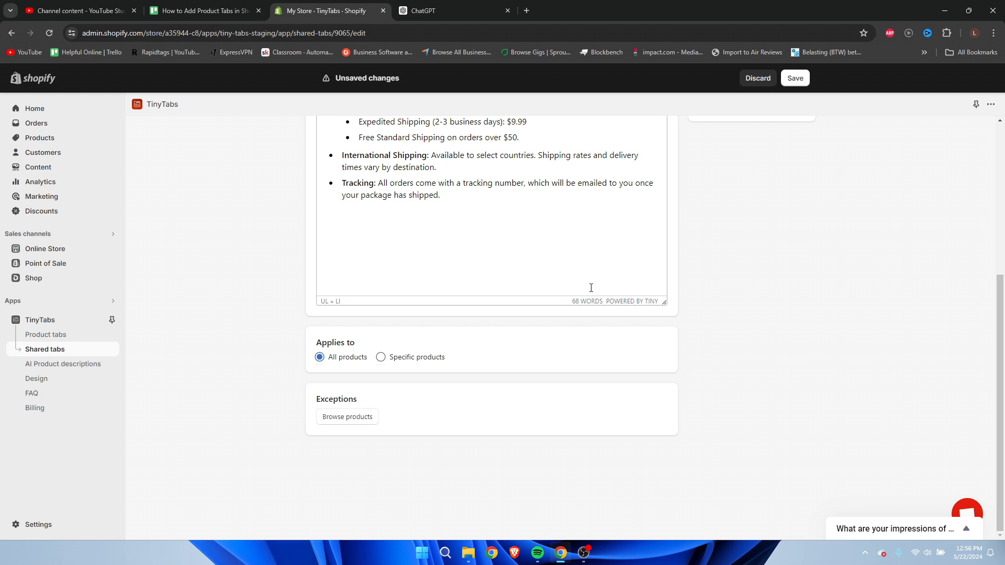
drag(319, 401, 365, 397)
click(389, 399)
scroll(716, 404, up, 4)
scroll(721, 411, up, 1)
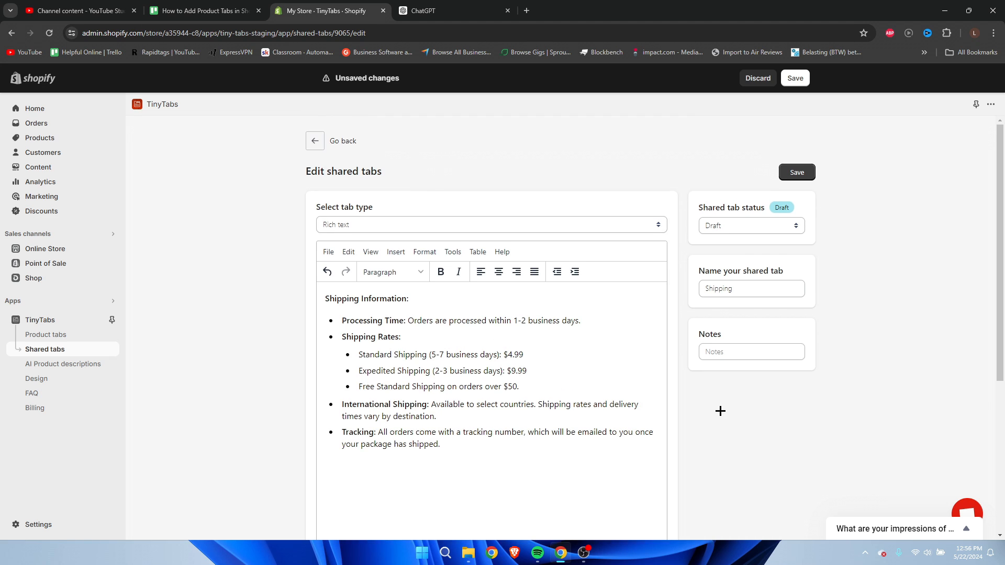
Set the Shipping tab's status to Active, save it and go back to the shared tabs list.
drag(697, 207, 766, 209)
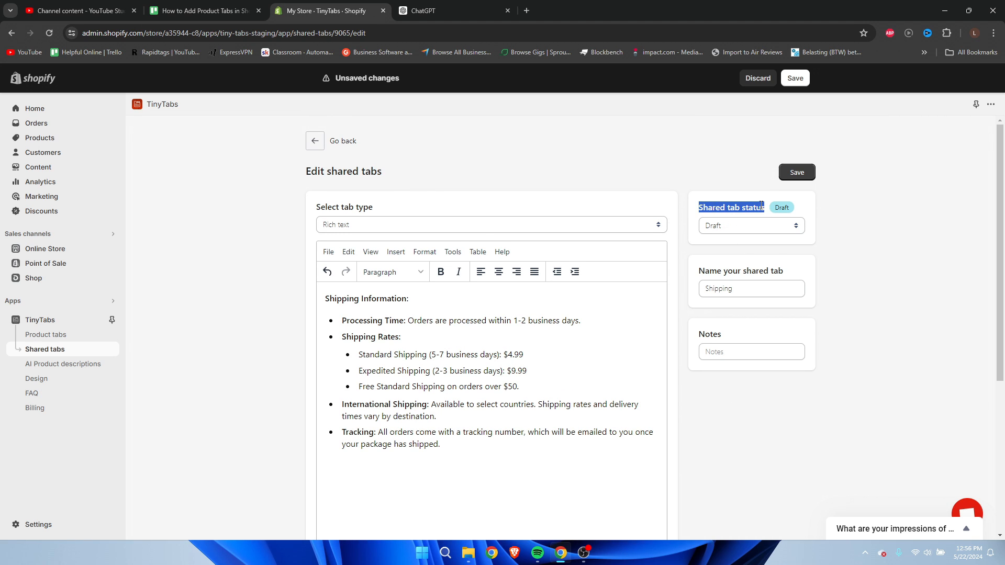
click(752, 209)
click(737, 232)
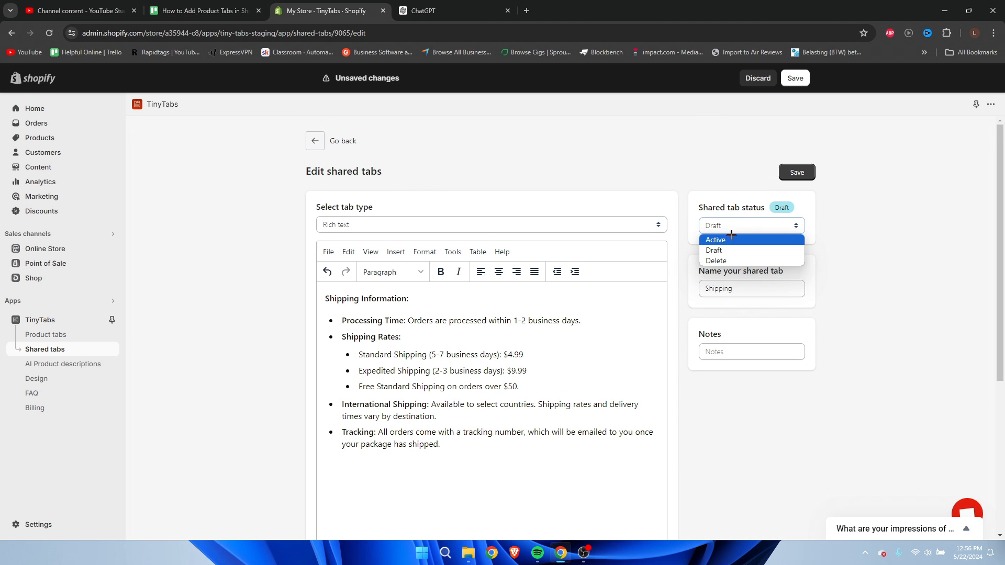
click(729, 236)
click(797, 173)
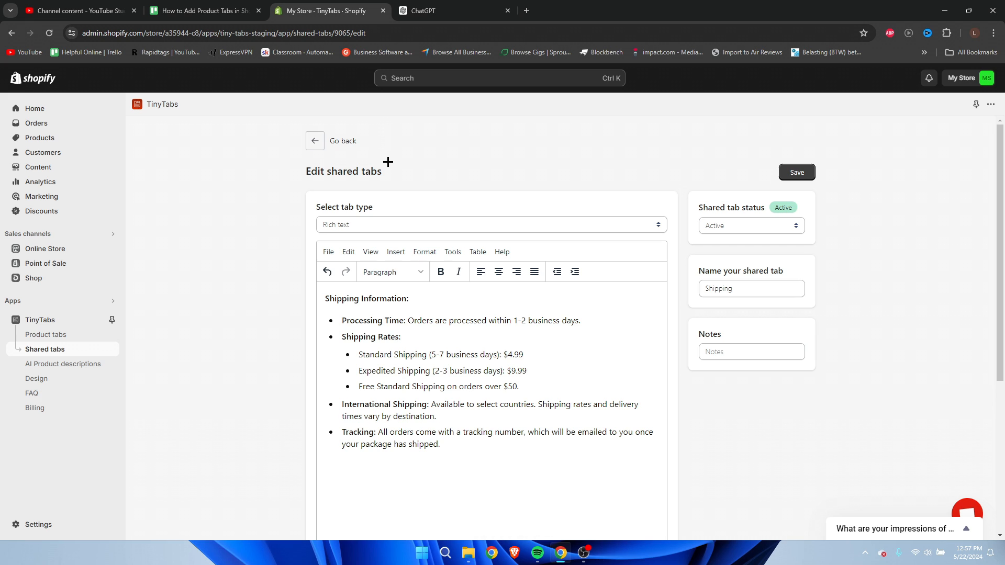
click(315, 141)
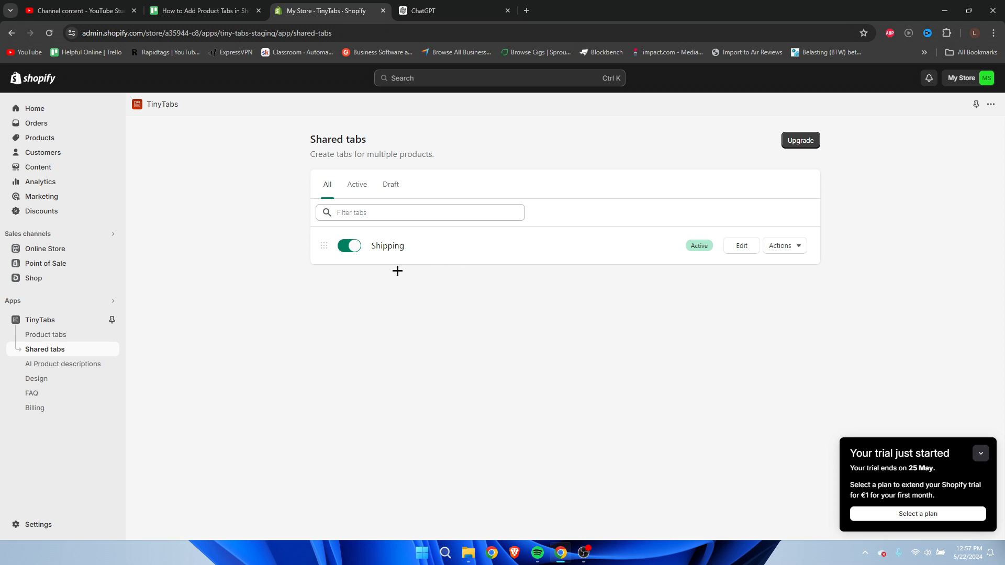
Open the product tabs settings in TinyTabs and read how tabs are created from product descriptions.
click(51, 337)
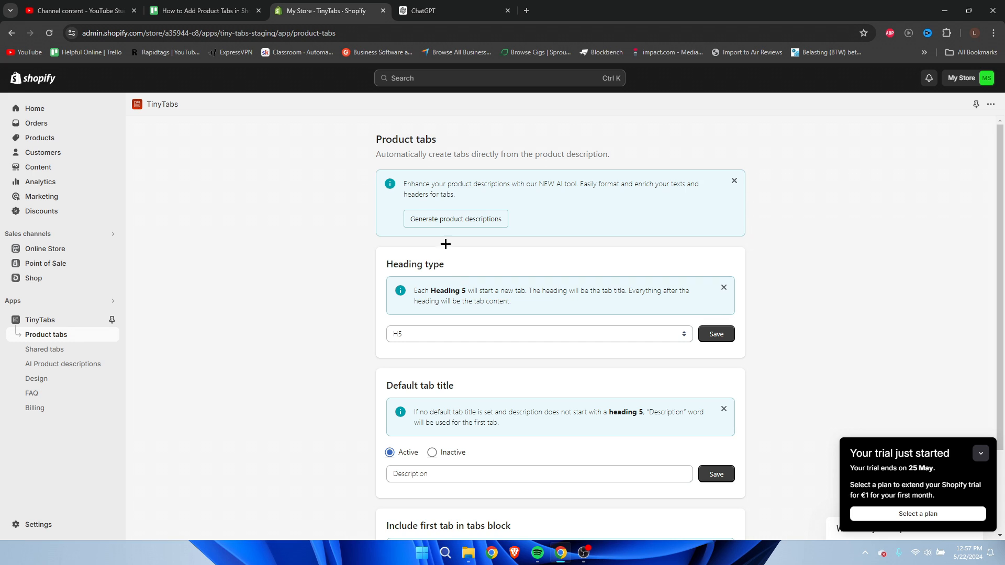
drag(377, 156, 620, 155)
click(620, 155)
Open the T-Shirt product in a separate browser tab and examine the Description label that starts its description.
middle_click(54, 137)
click(427, 11)
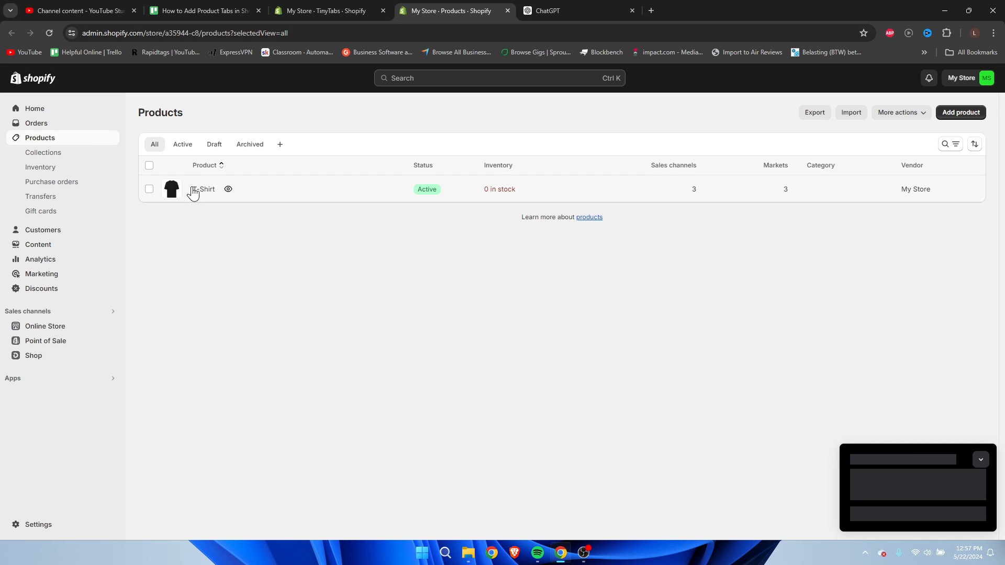
click(193, 192)
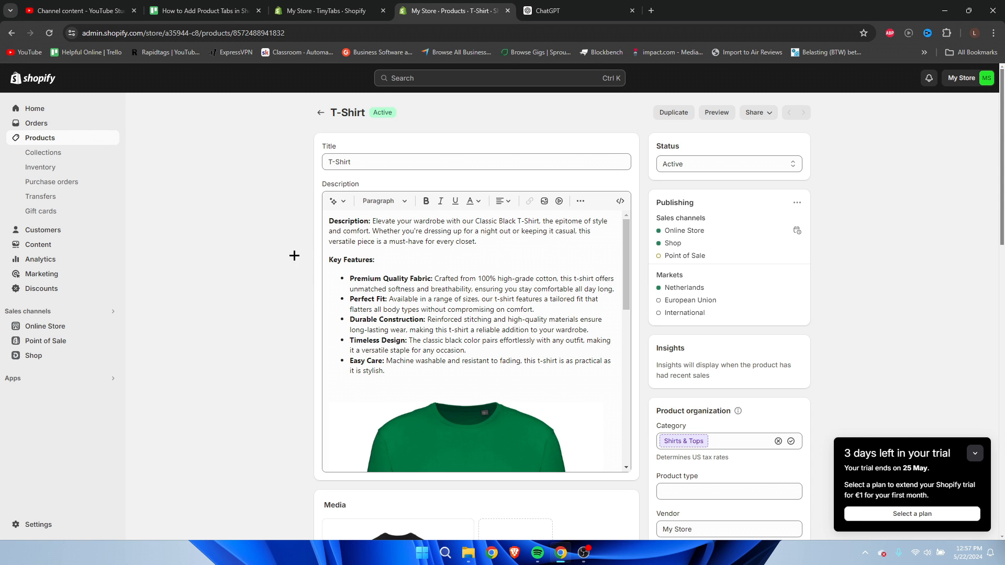
drag(330, 220, 372, 218)
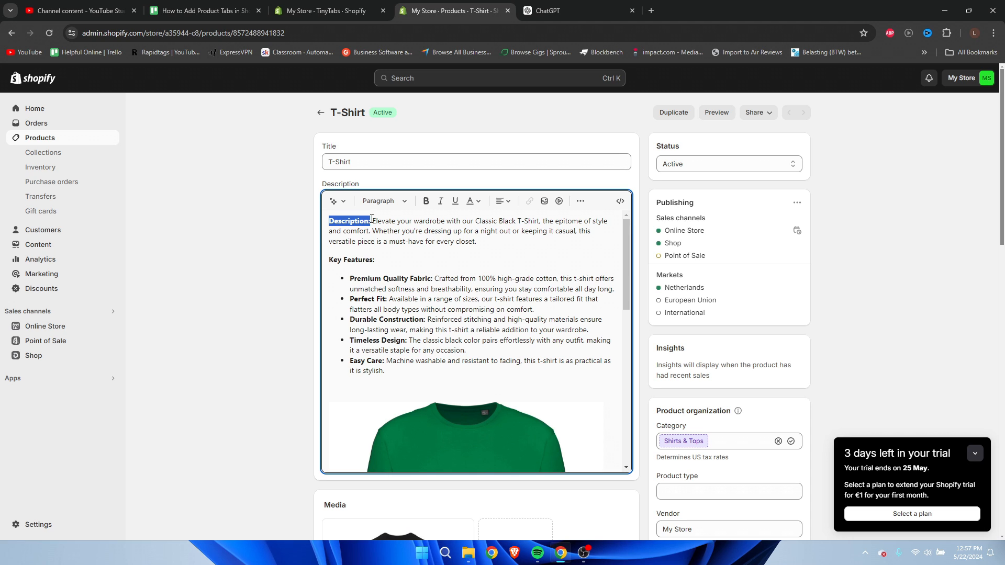
click(368, 220)
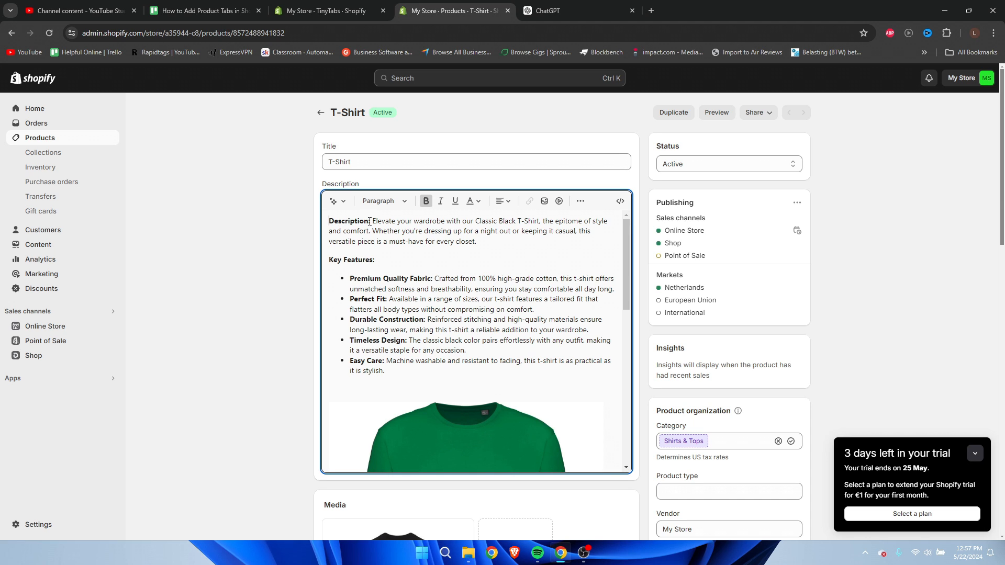
drag(371, 221, 318, 221)
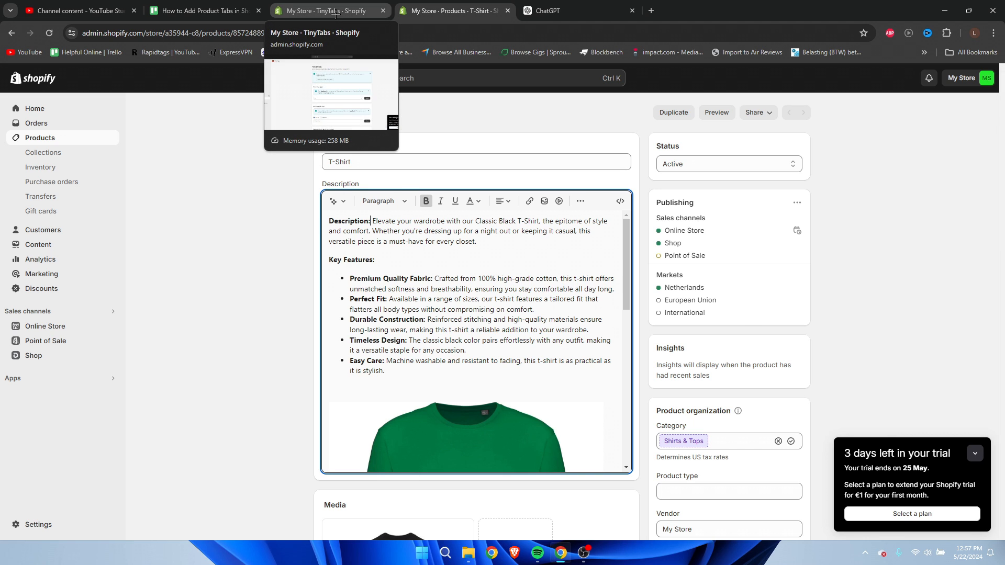
Check the heading type choices in TinyTabs' product tabs settings and return to the T-Shirt product page.
click(336, 13)
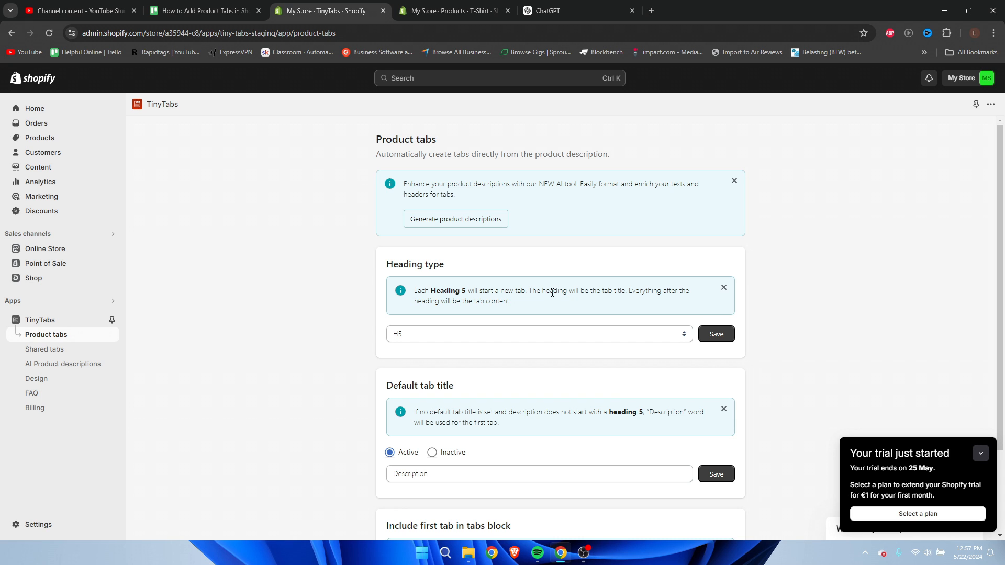
click(573, 333)
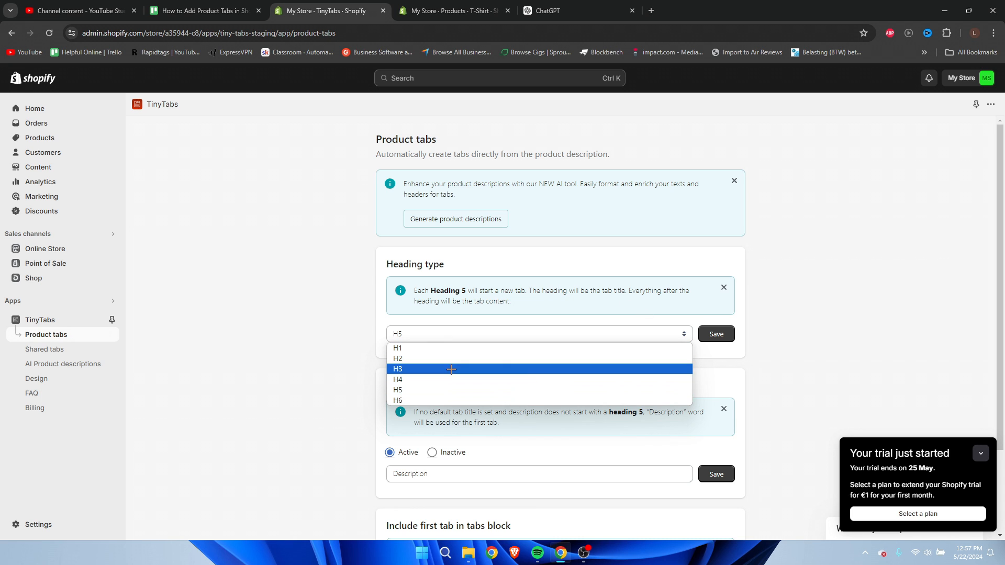
click(316, 337)
click(450, 10)
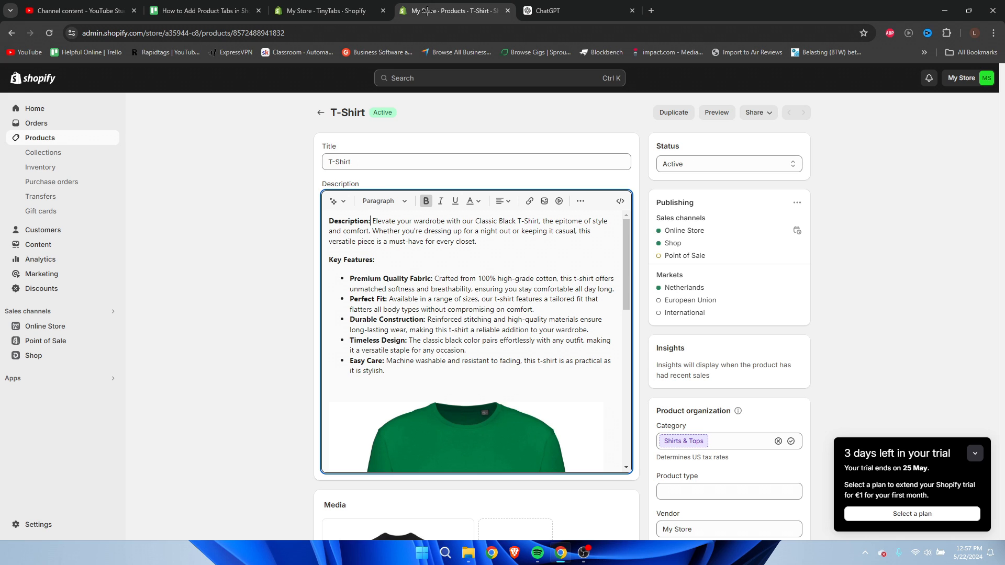
Put the bold "Description:" label of the T-Shirt's description on its own line, without a leading space in the text below.
click(397, 202)
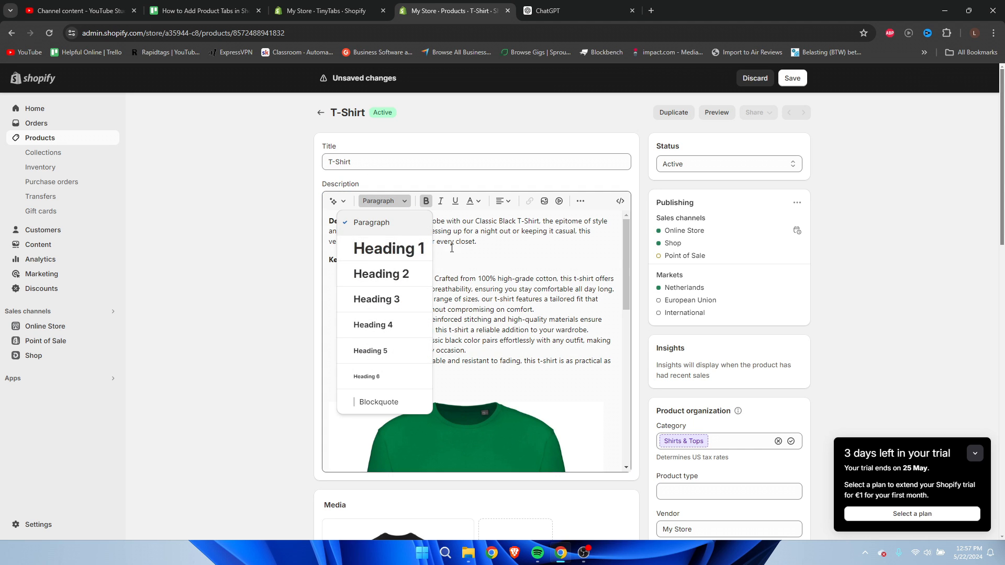
click(370, 224)
click(372, 221)
key(Return)
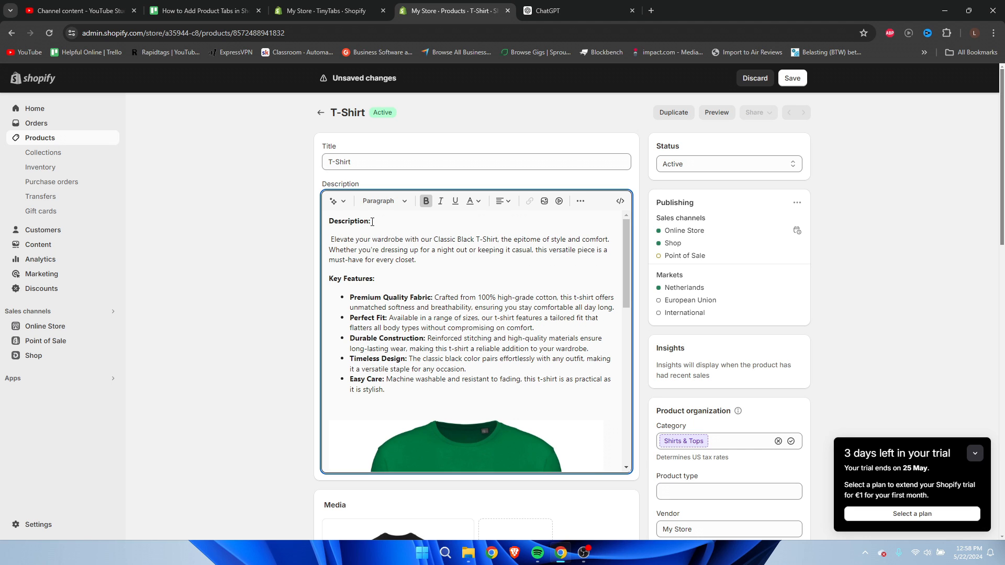
key(Delete)
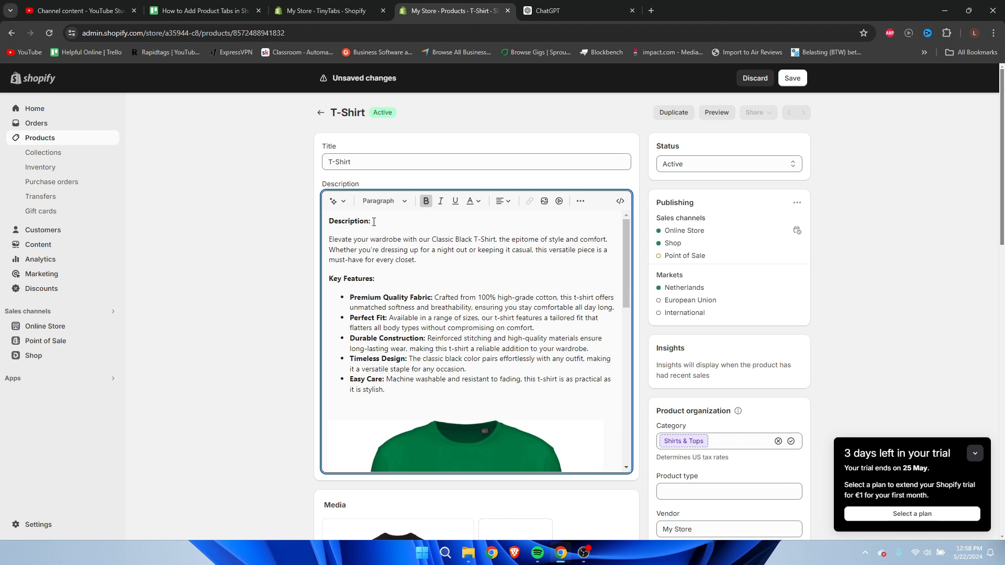
Format the "Description:" label as Heading 1 and compare it with the heading type set in TinyTabs' product tabs settings.
drag(373, 222, 328, 221)
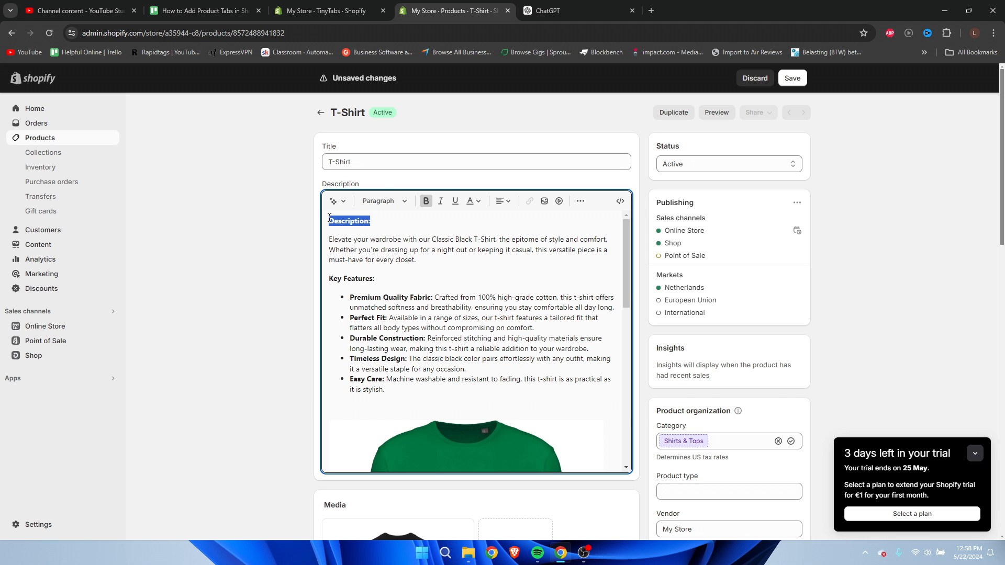
click(384, 201)
click(396, 253)
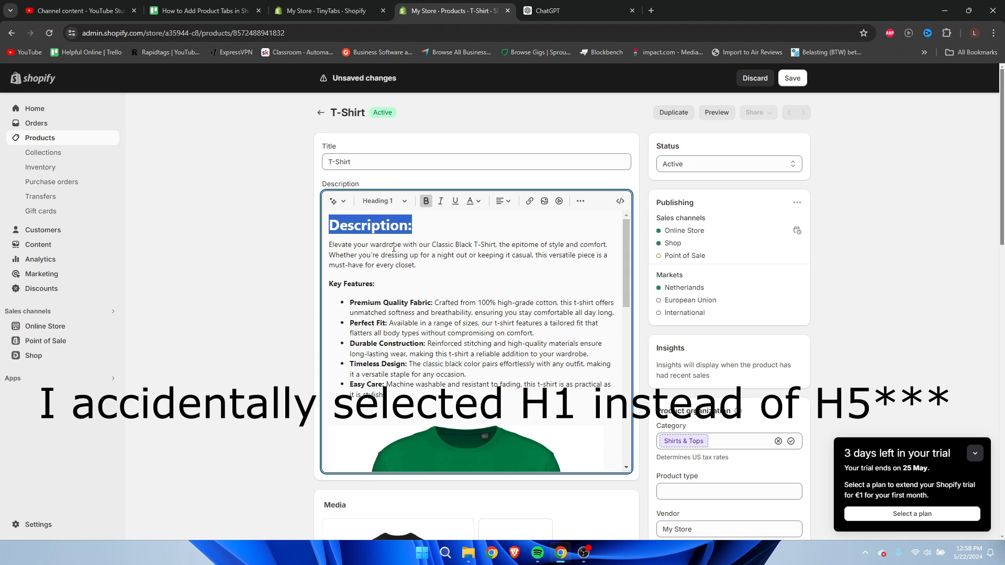
click(445, 233)
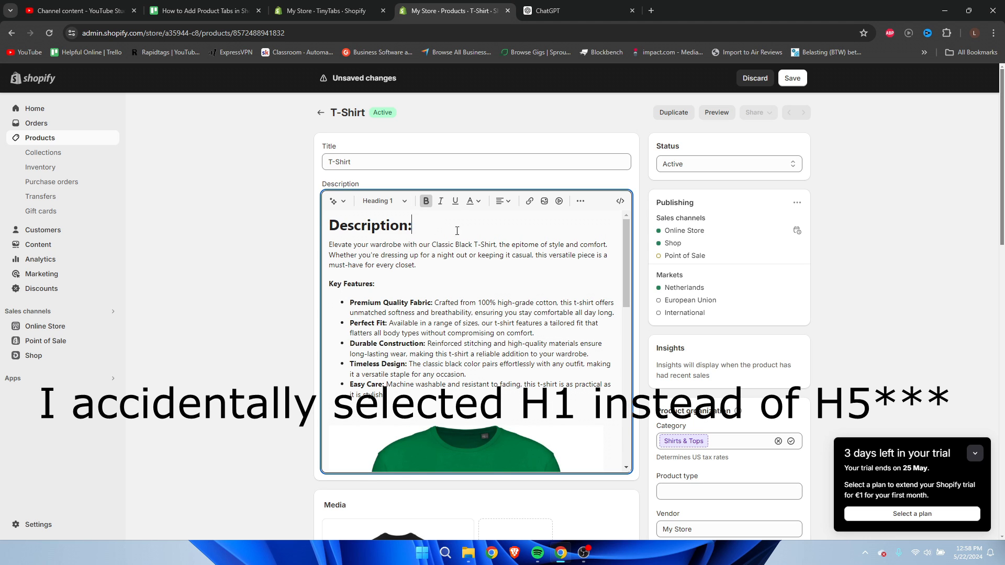
click(339, 7)
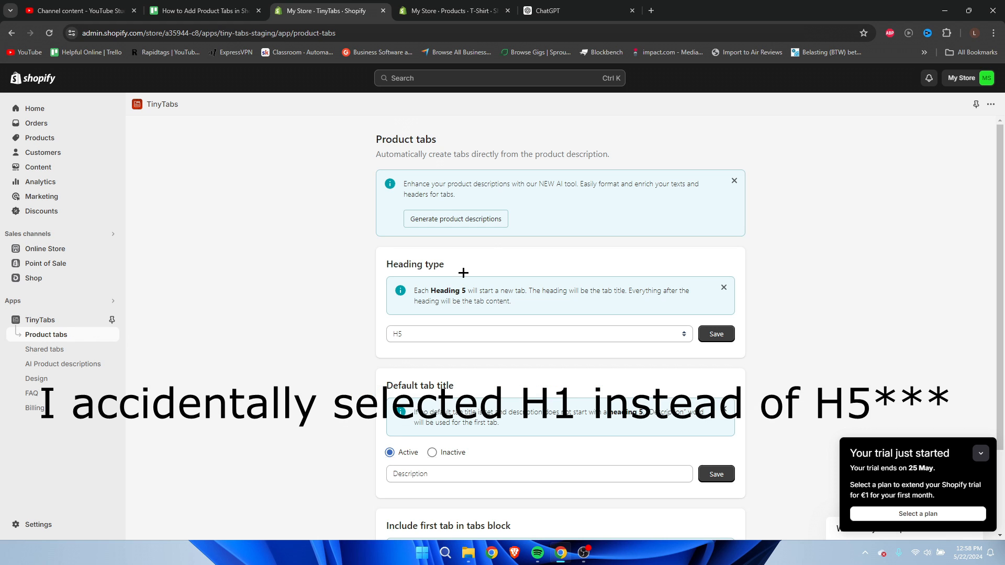
click(436, 7)
Format the "Key Features:" label as Heading 1 and review the other headings in the T-Shirt's description.
drag(375, 283, 321, 285)
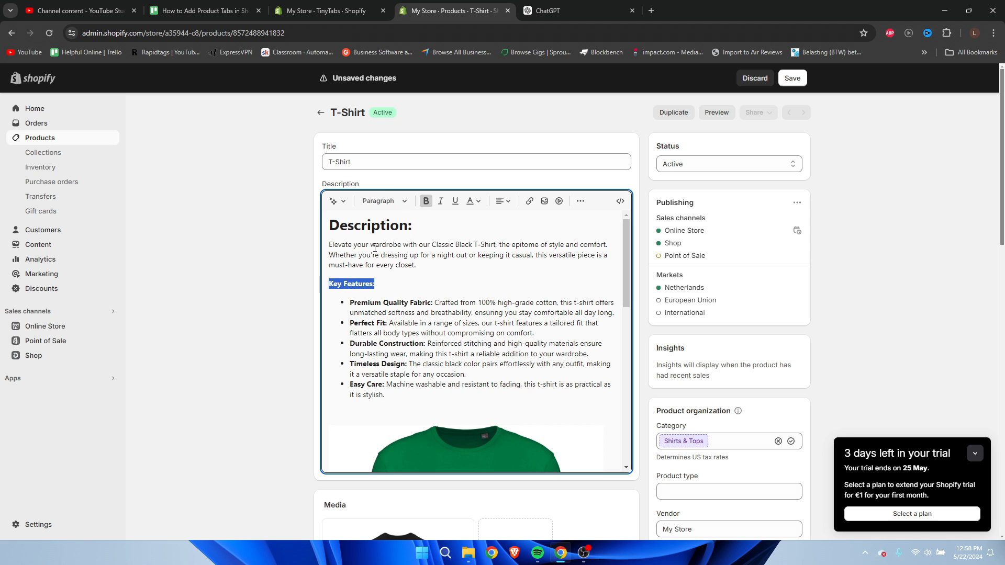
click(385, 201)
click(388, 246)
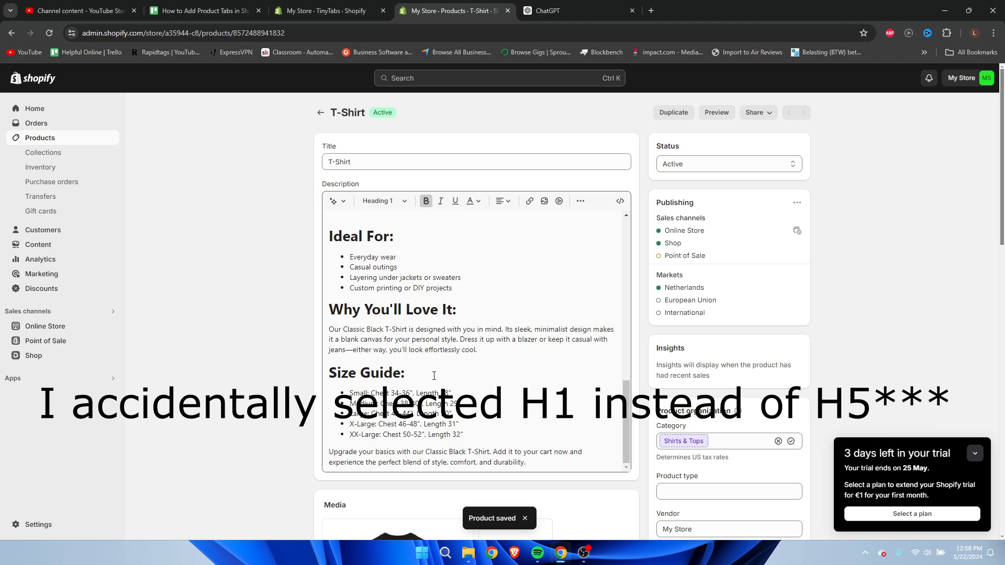
scroll(434, 376, up, 10)
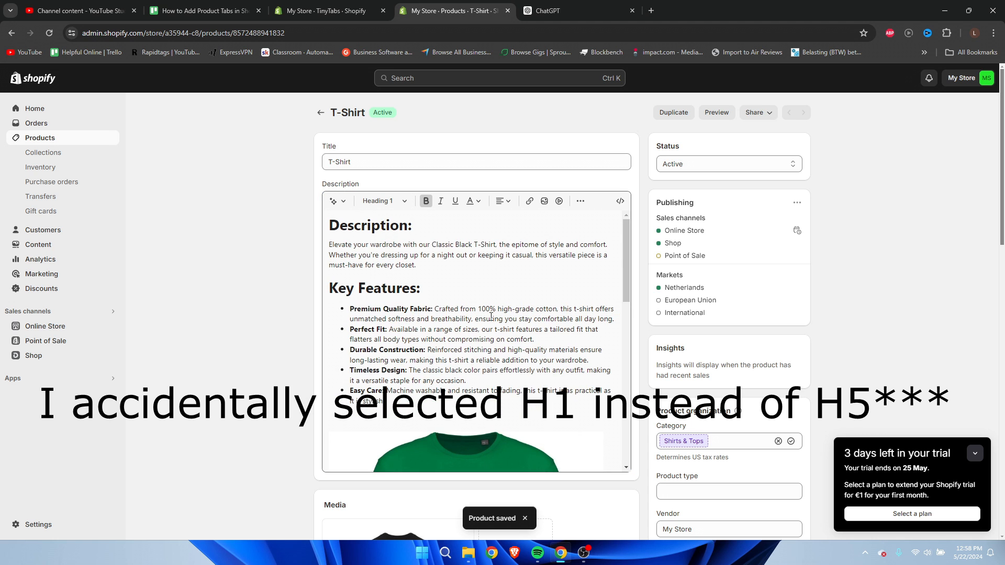
scroll(432, 315, down, 15)
scroll(453, 352, up, 3)
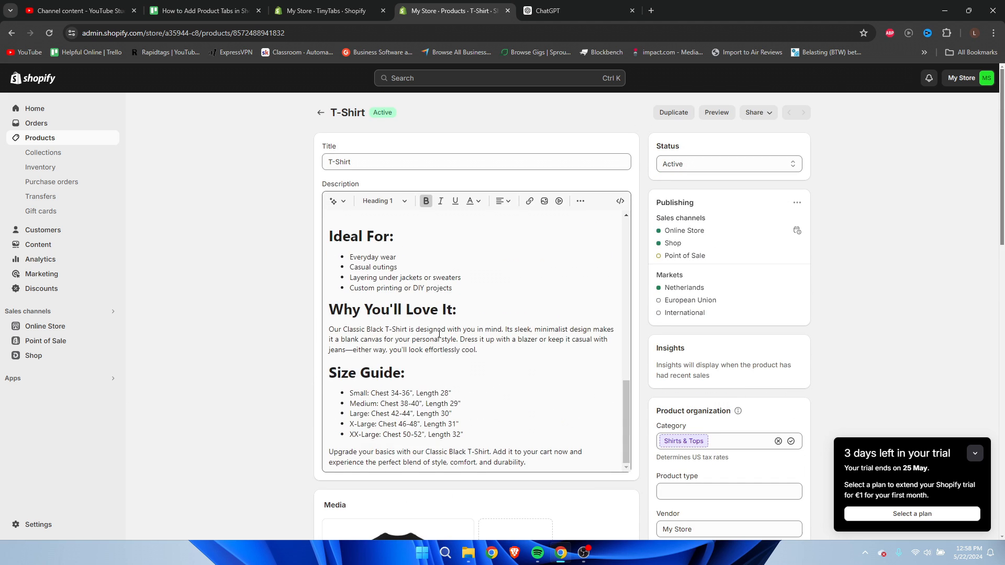
Set the default tab title to Inactive in TinyTabs' product tabs settings and save it.
scroll(453, 352, up, 4)
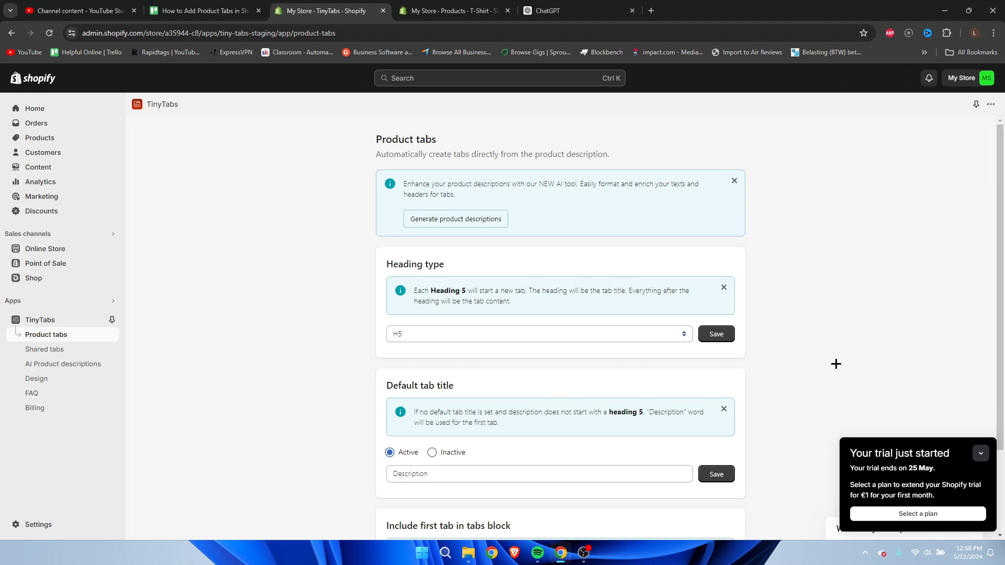
scroll(836, 364, down, 1)
scroll(828, 354, down, 1)
scroll(828, 354, up, 1)
scroll(828, 354, down, 1)
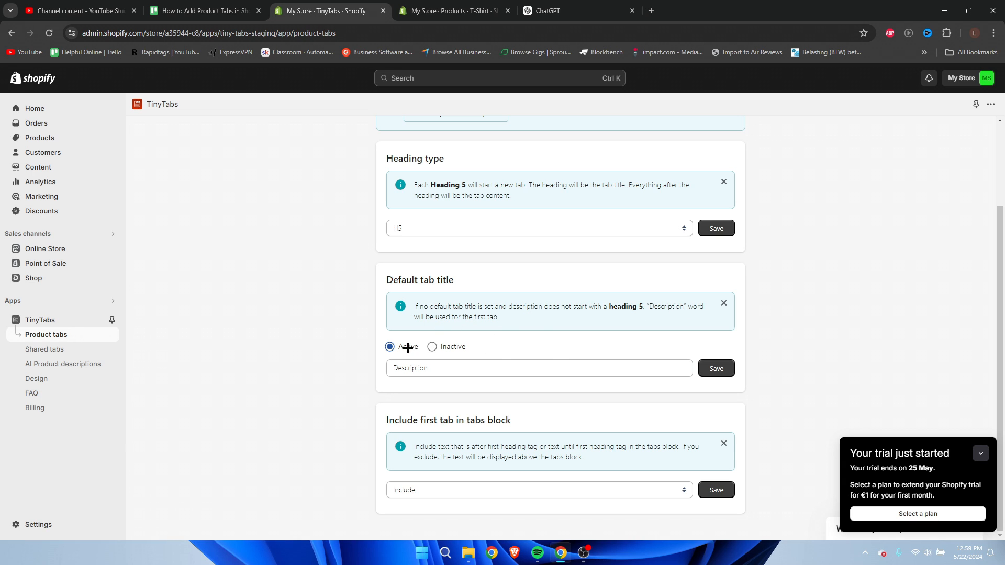
click(432, 347)
click(724, 376)
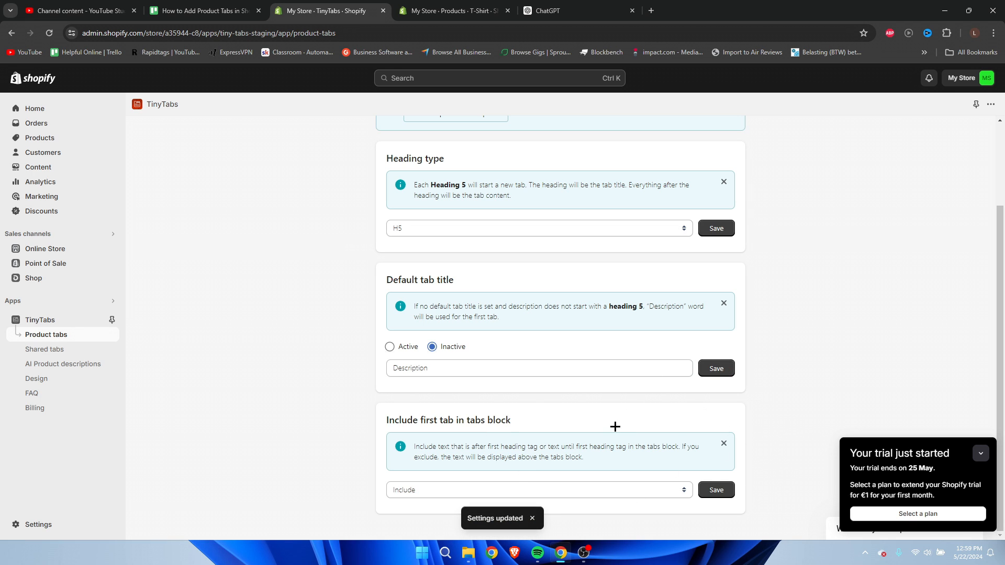
Open TinyTabs' design settings and try the Accordion layout in the live preview.
click(64, 386)
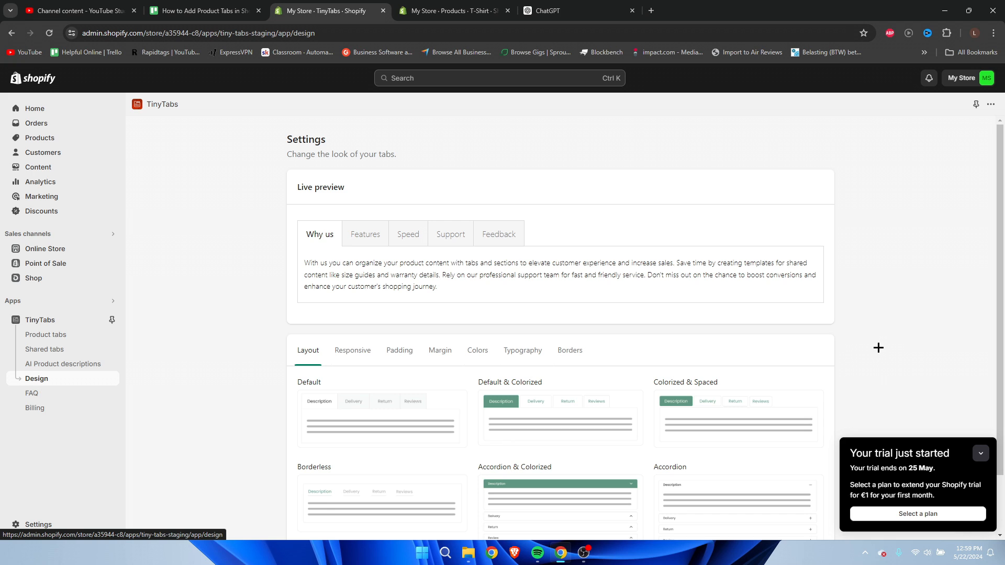
scroll(868, 344, down, 2)
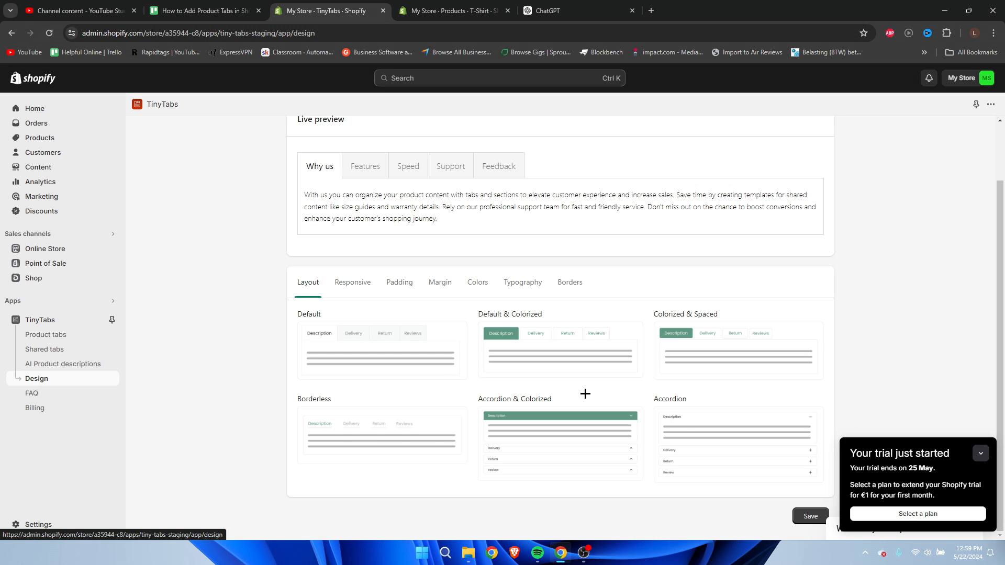
click(707, 440)
scroll(704, 441, down, 2)
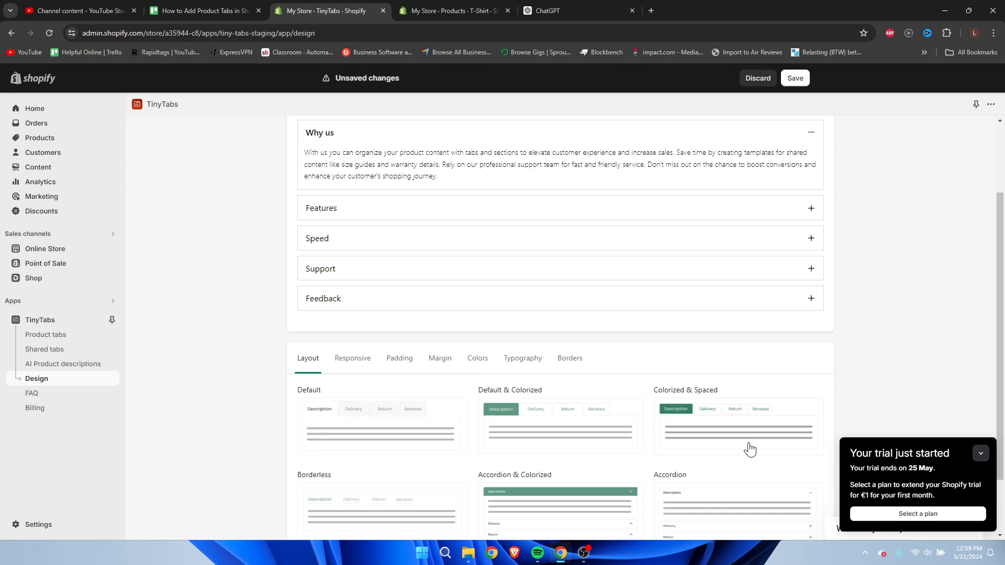
scroll(700, 435, up, 3)
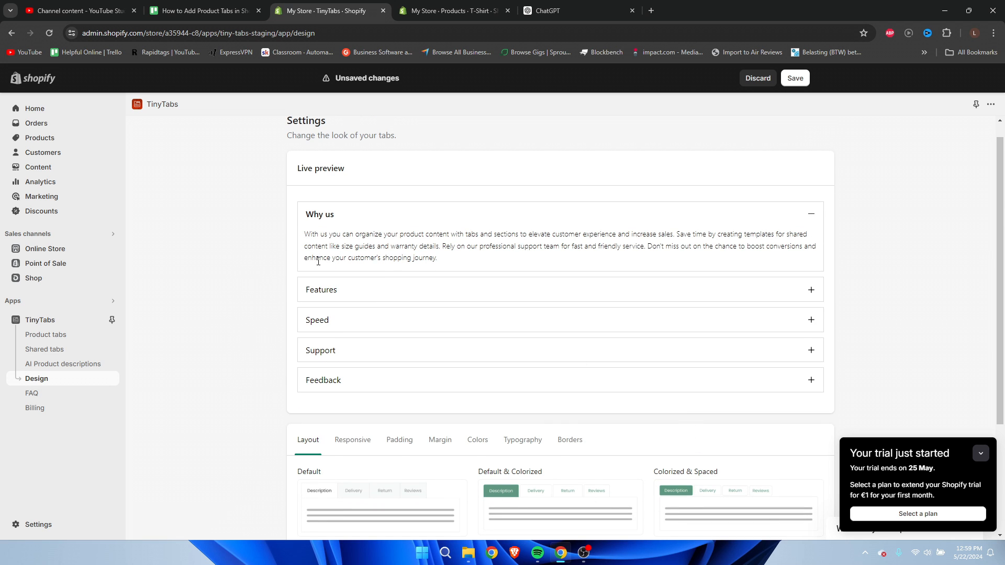
scroll(379, 397, down, 2)
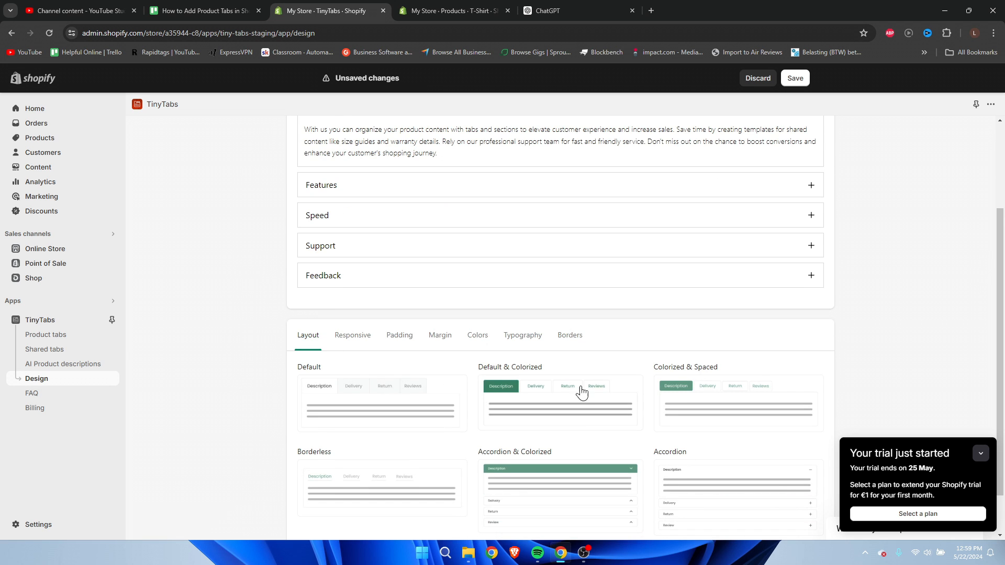
Try the Default & Colorized layout and switch between the Features, Speed and Why us tabs in the live preview.
click(579, 390)
scroll(483, 318, up, 1)
click(373, 220)
click(425, 220)
click(330, 219)
scroll(566, 271, down, 1)
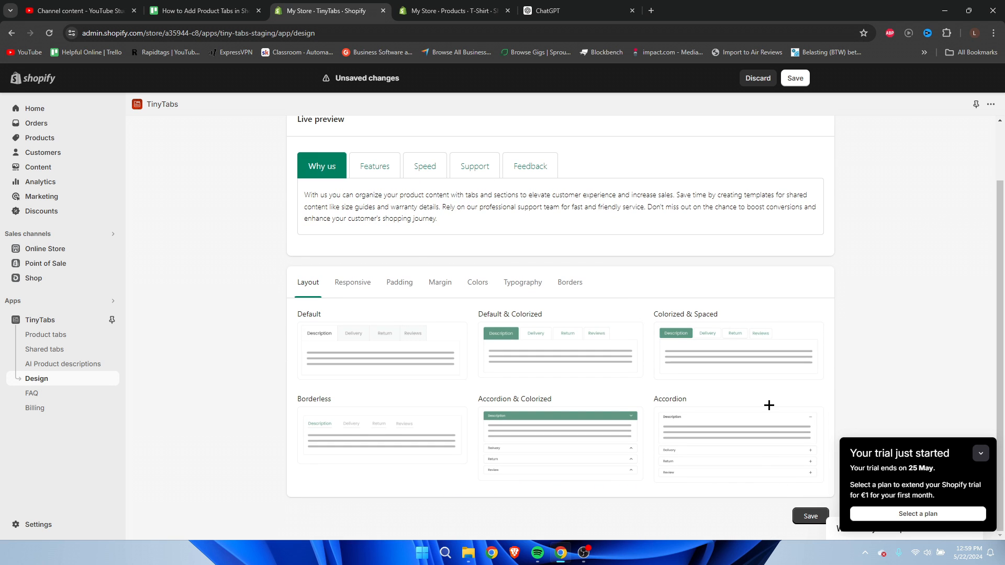
Set the tabs layout to Accordion & Colorized and check it in the live preview.
click(733, 454)
click(564, 523)
scroll(565, 509, down, 2)
scroll(567, 504, up, 3)
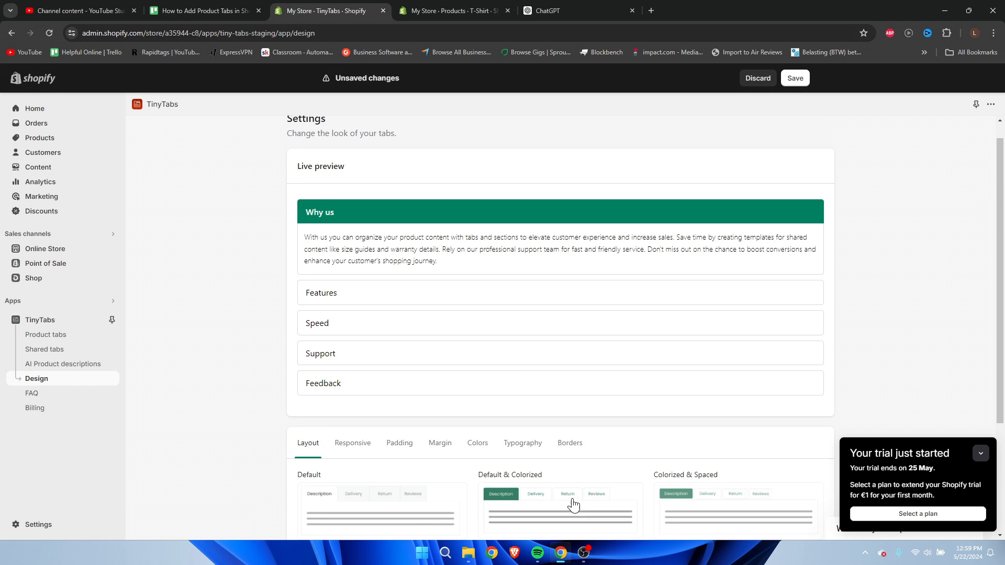
Review the Responsive, Padding, Margin, Colors, Typography and Borders design settings and save the tab design.
scroll(471, 403, down, 1)
click(352, 395)
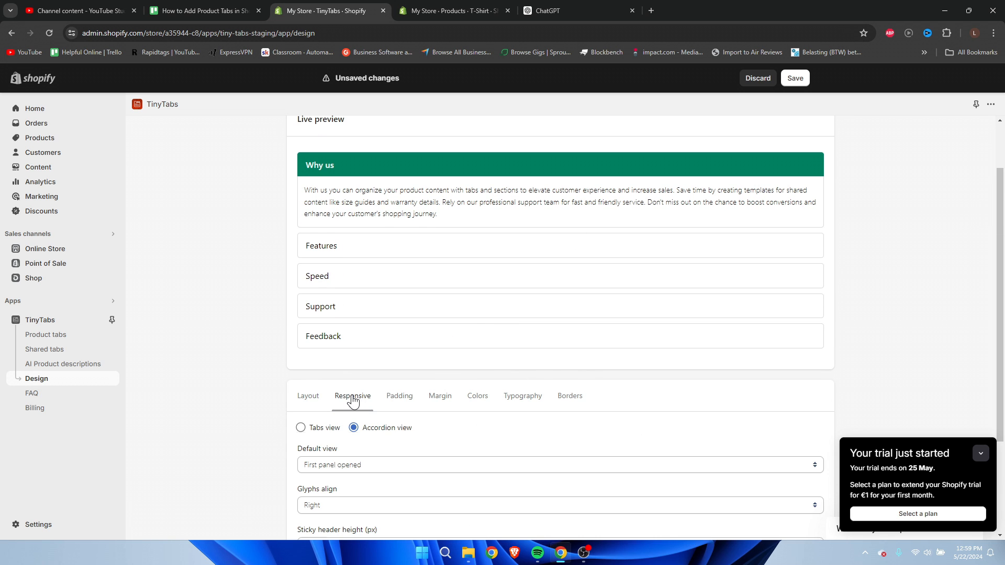
scroll(254, 390, down, 2)
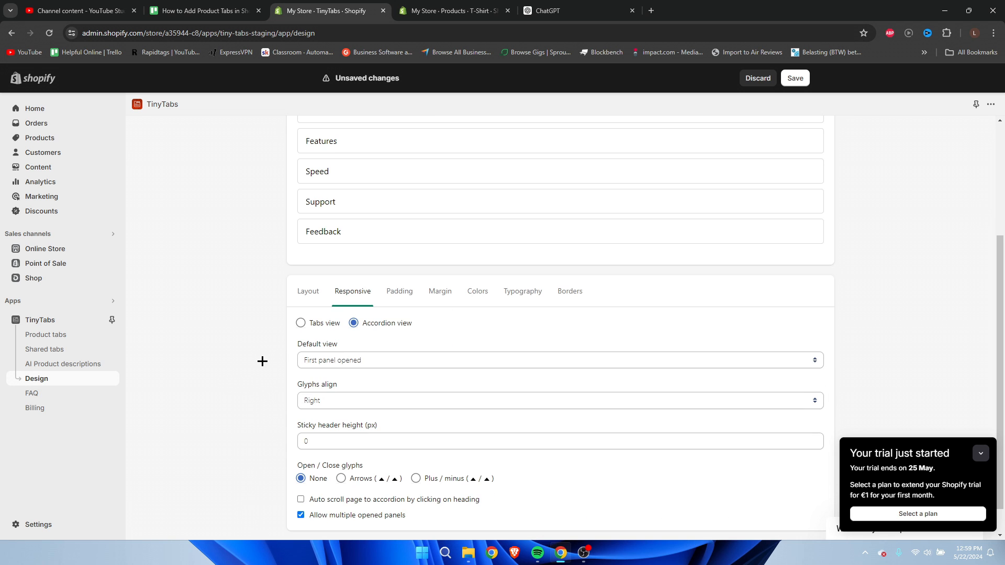
click(397, 291)
click(438, 317)
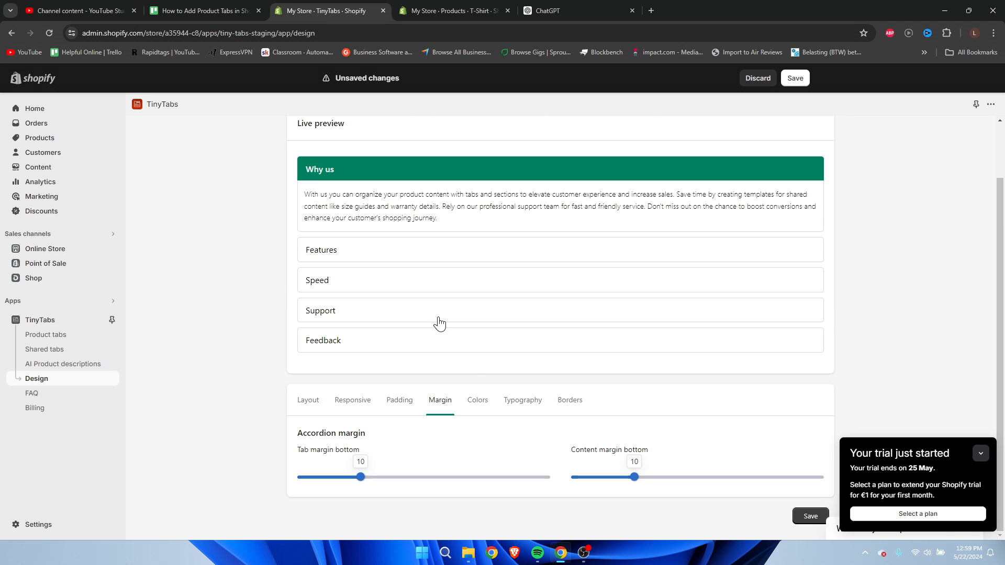
click(481, 404)
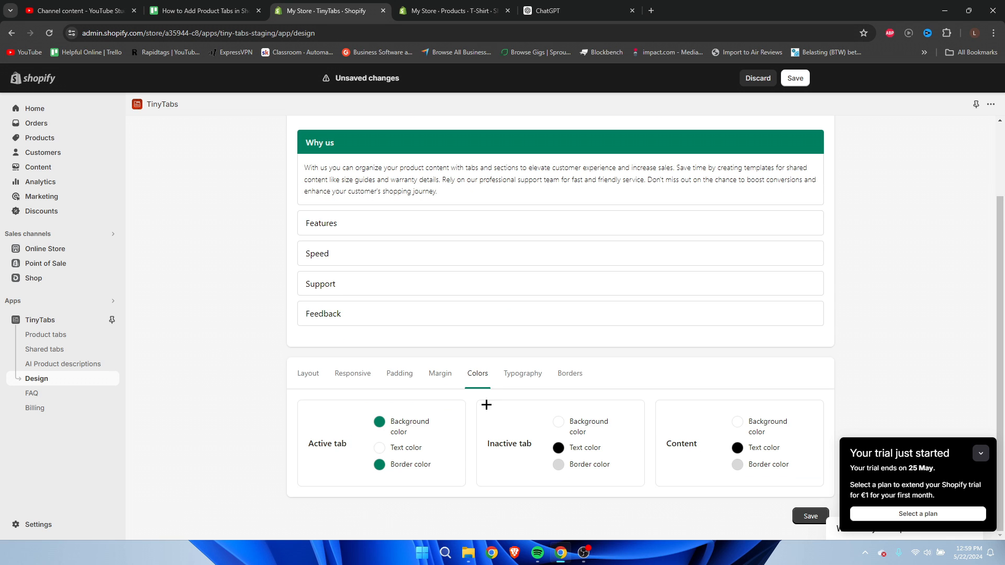
click(539, 381)
click(574, 289)
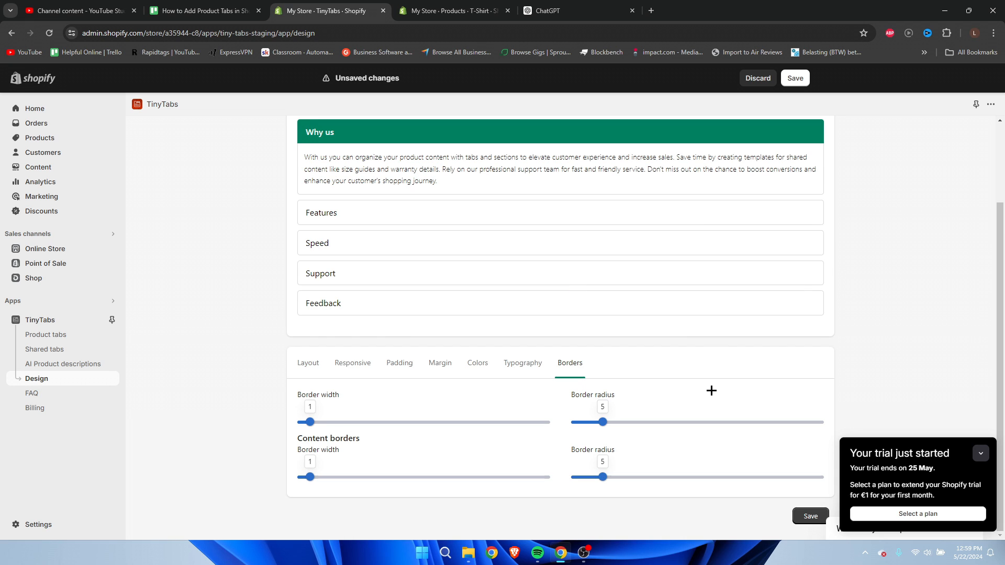
click(796, 78)
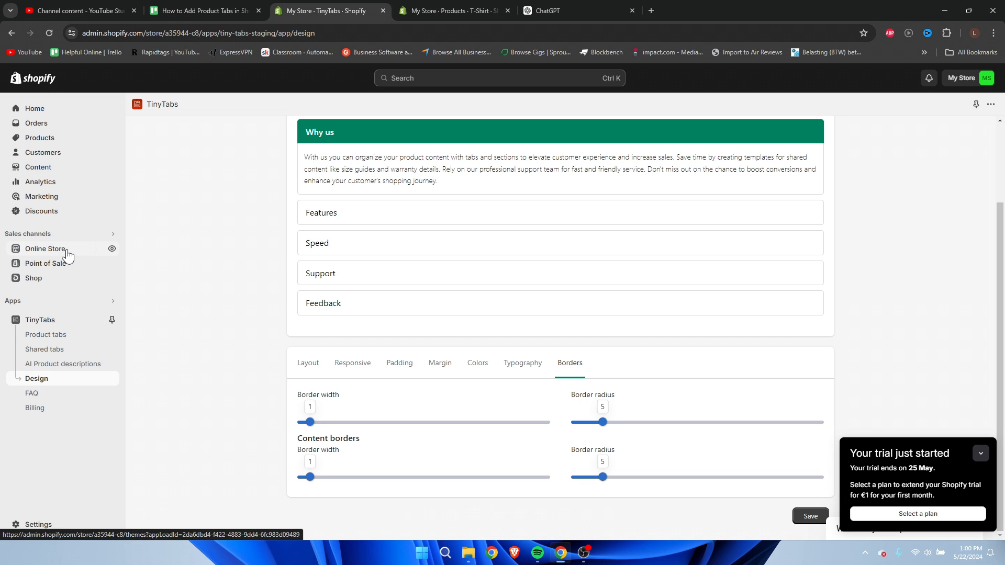
Open the T-Shirt from the product list, closing its duplicate browser tab, and examine the tabs in its storefront preview.
click(70, 140)
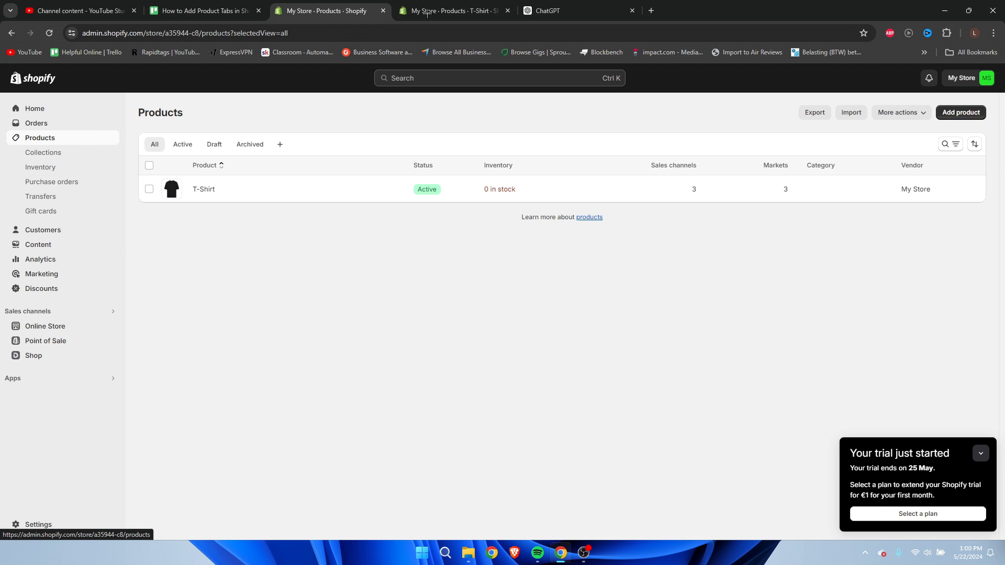
click(507, 11)
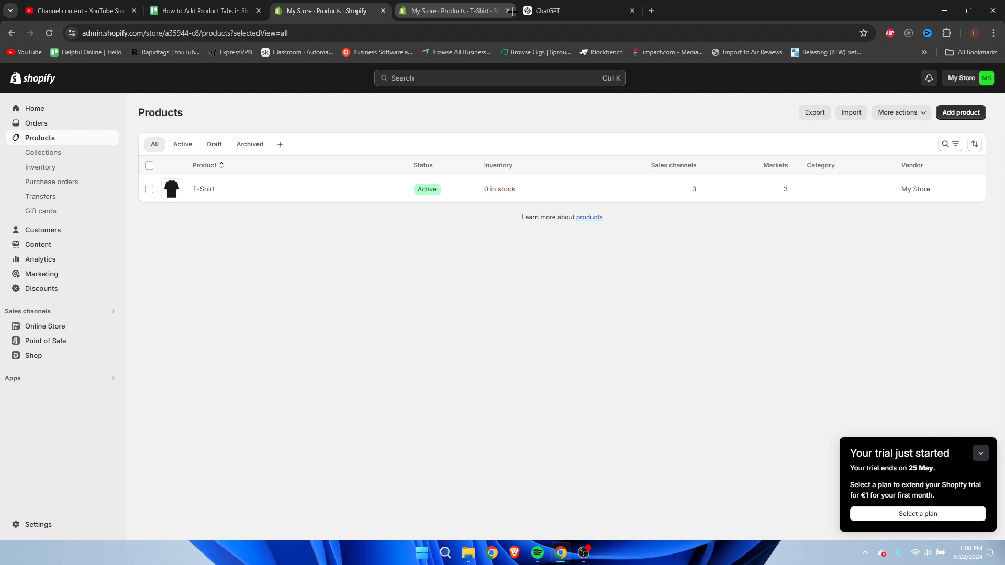
click(204, 185)
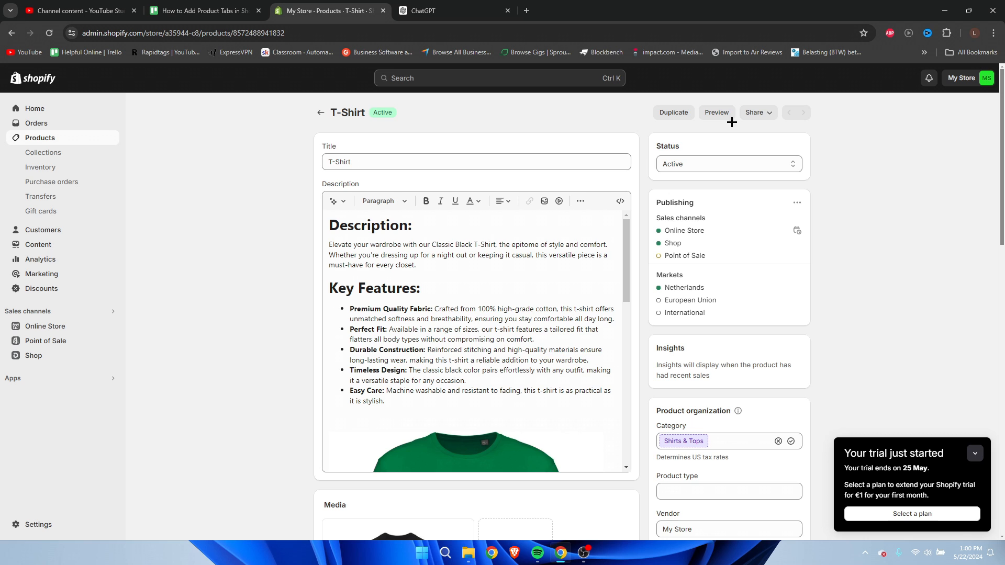
click(723, 113)
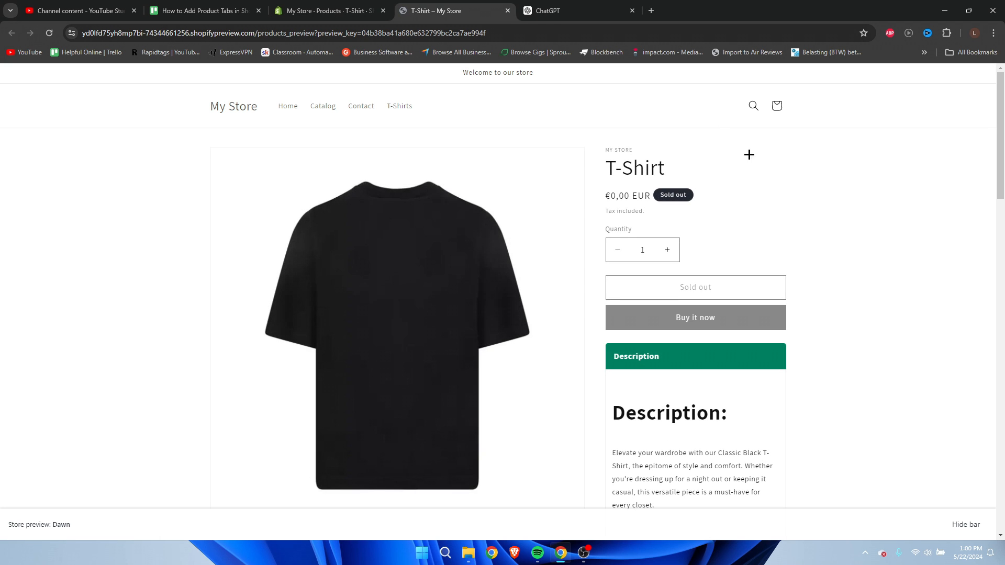
scroll(915, 330, down, 4)
scroll(915, 330, down, 15)
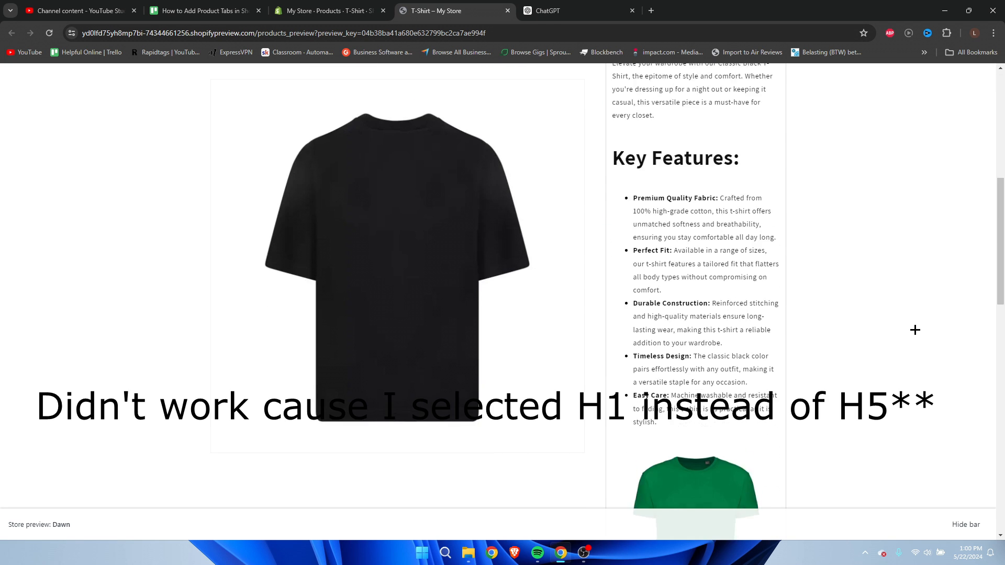
click(724, 343)
click(743, 343)
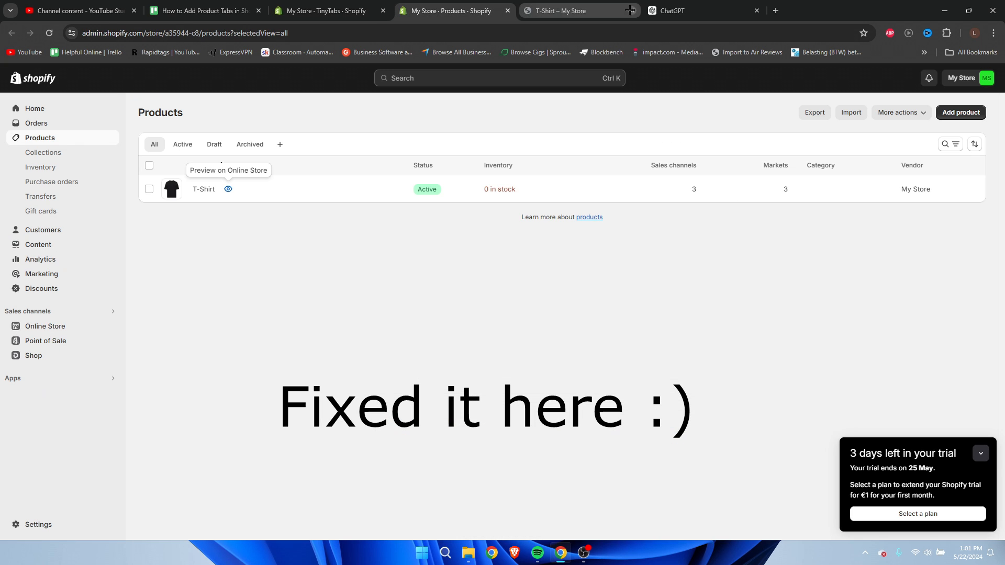
Check the T-Shirt's storefront preview from the product list, close it and open a fresh preview.
click(227, 253)
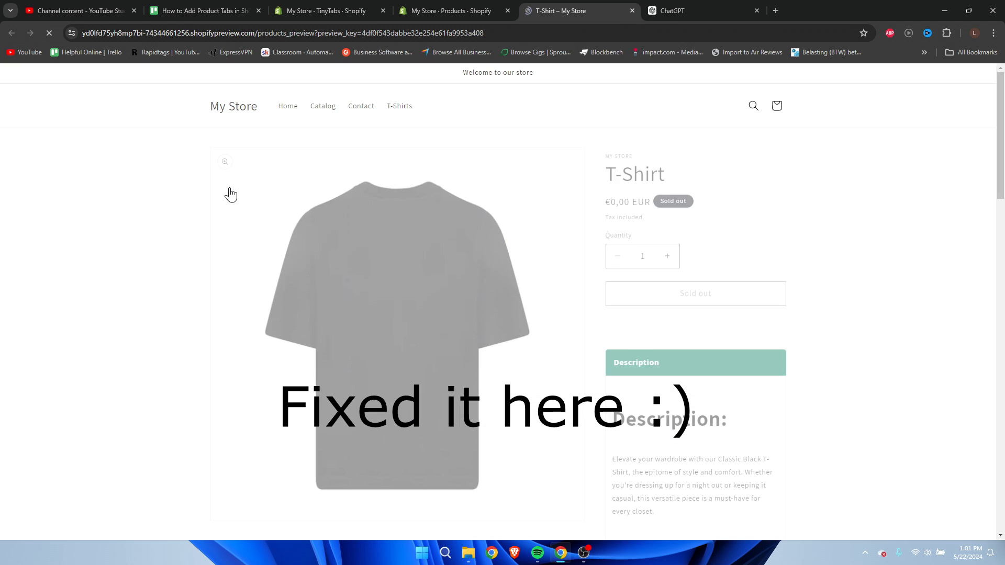
scroll(706, 327, down, 5)
click(633, 10)
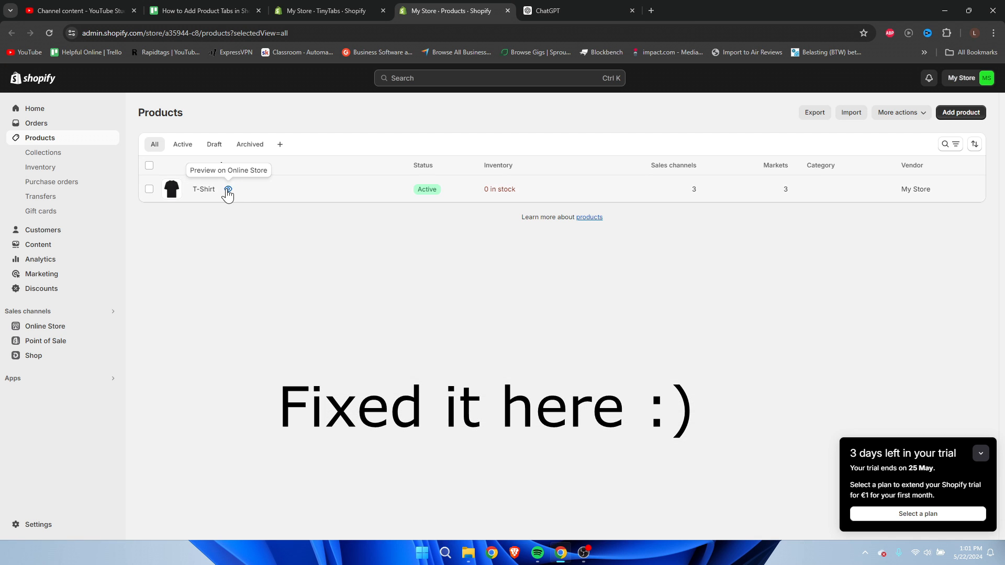
click(228, 190)
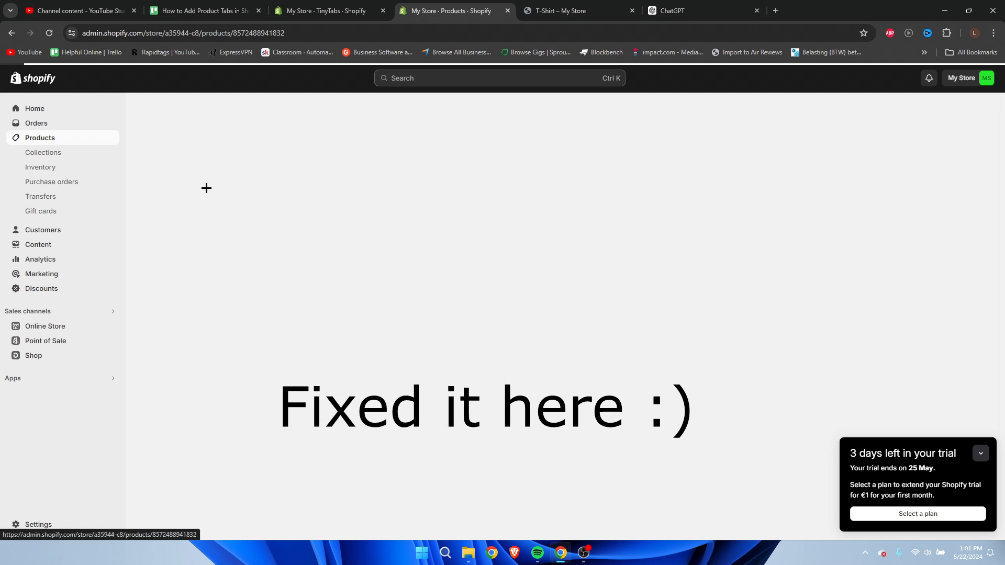
Open the T-Shirt product and change its "Description:" heading to Heading 6, checking the heading type in TinyTabs.
click(206, 188)
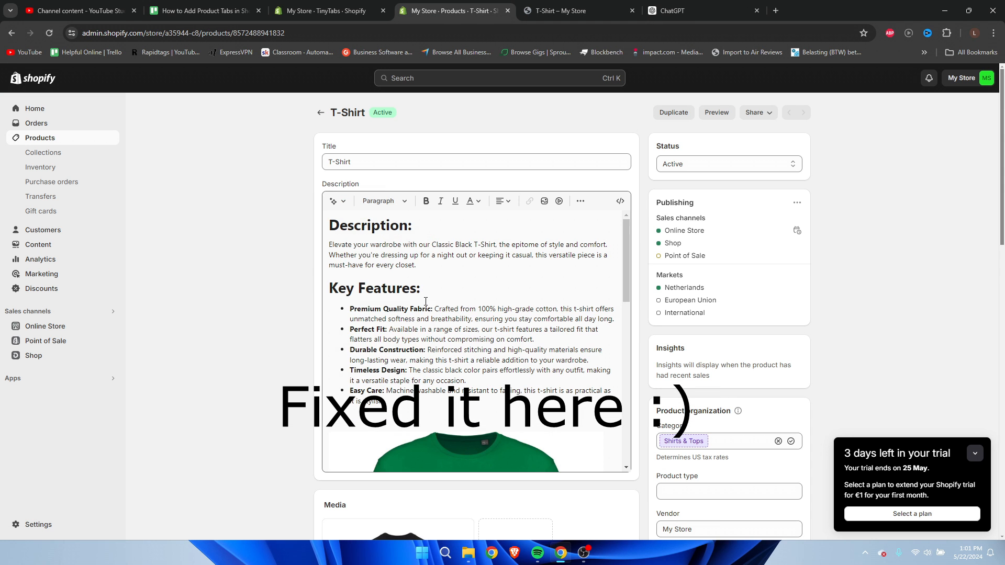
click(390, 202)
drag(425, 235, 329, 228)
click(383, 203)
click(333, 9)
click(440, 11)
click(370, 377)
Change the "Key Features:" and "Ideal For:" headings in the T-Shirt's description to Heading 6.
drag(421, 275, 329, 275)
click(384, 202)
click(370, 377)
scroll(394, 299, down, 8)
drag(395, 302, 329, 304)
click(384, 201)
click(371, 376)
Change the "Why You'll Love It:" and "Size Guide:" headings to Heading 6 and save the T-Shirt product.
drag(458, 367, 329, 368)
click(385, 202)
click(373, 376)
drag(407, 418, 329, 418)
click(385, 202)
click(371, 376)
click(792, 78)
Close the product's browser tab, return to the product list and examine the tabs in the T-Shirt's storefront preview.
click(507, 11)
click(507, 10)
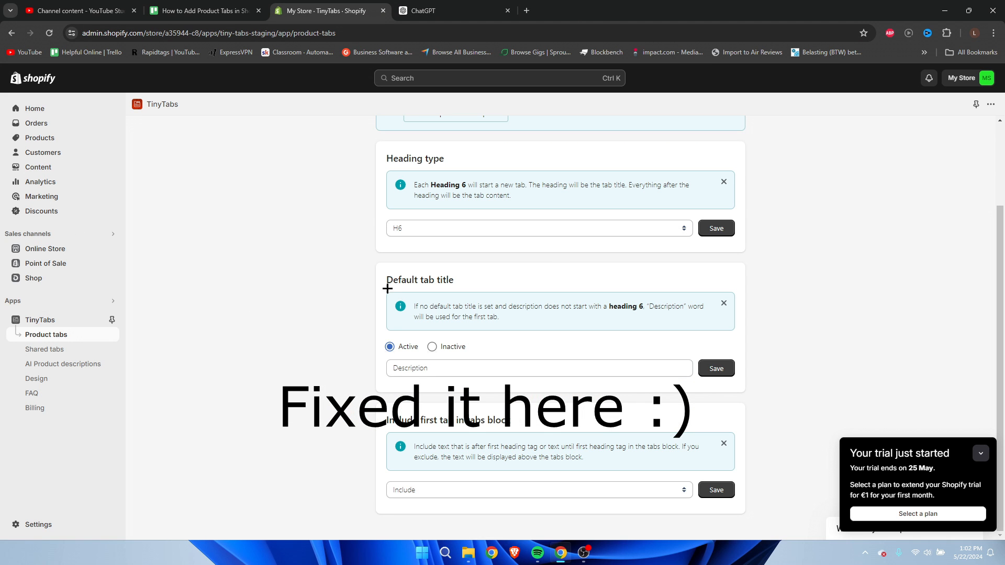
click(118, 139)
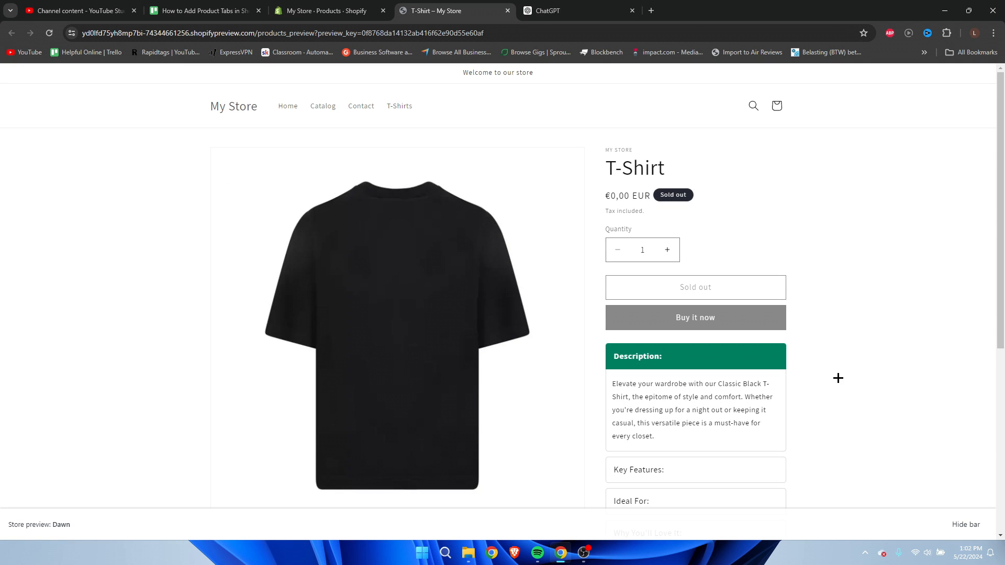
scroll(649, 199, down, 3)
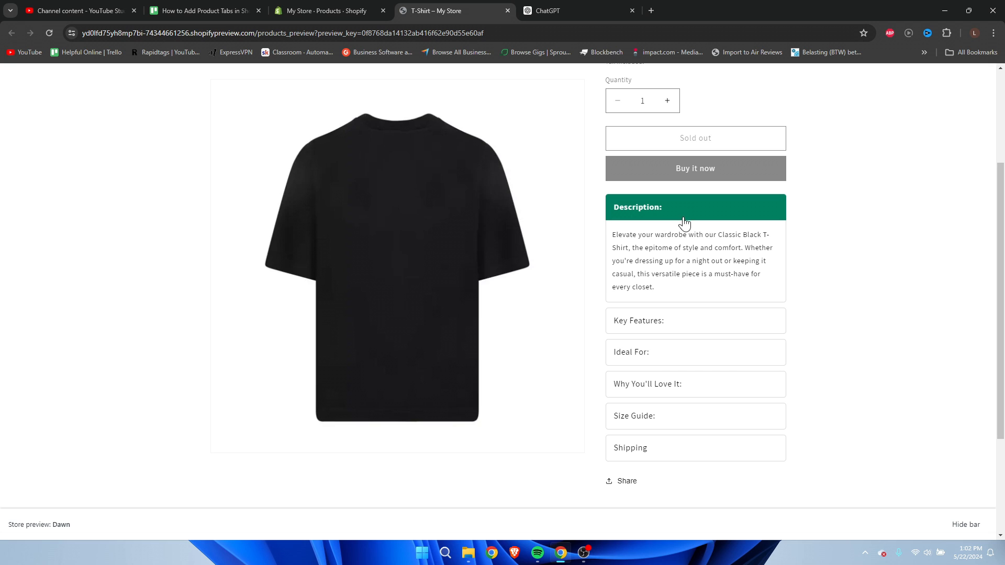
Expand and collapse the Key Features, Ideal For, Why You'll Love It and Size Guide tabs in the T-Shirt preview to examine their contents.
click(679, 333)
scroll(702, 327, down, 2)
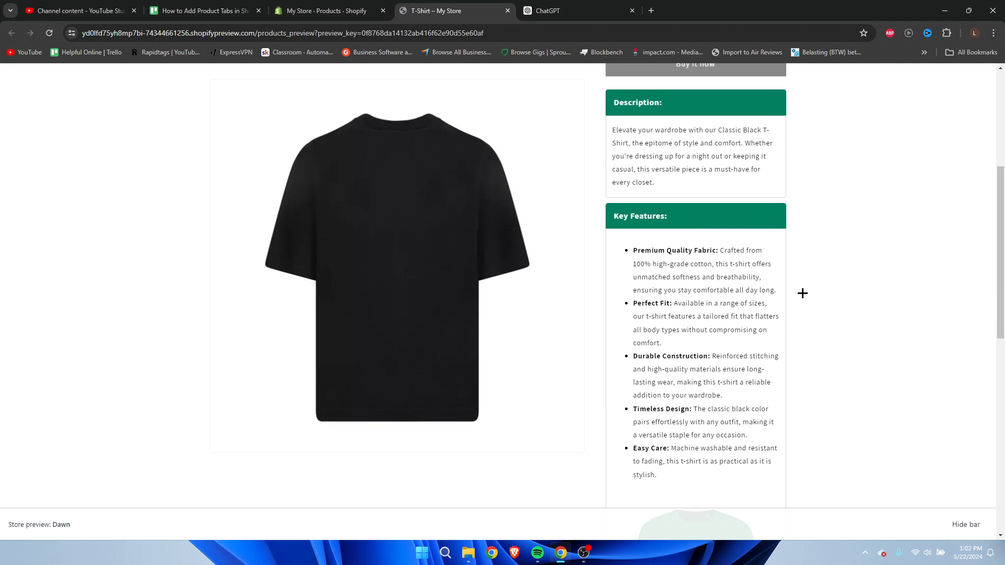
click(689, 224)
click(656, 255)
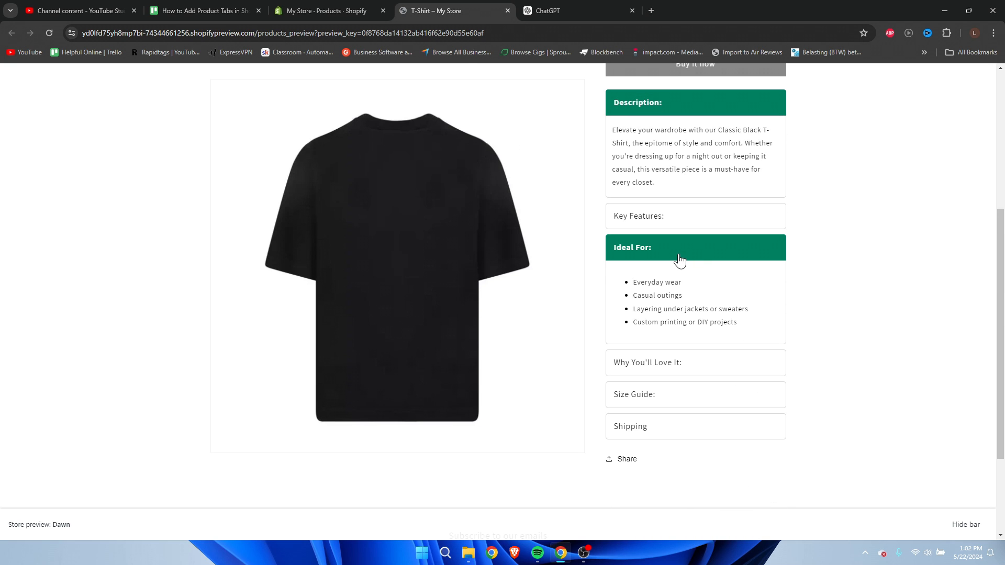
click(680, 260)
click(668, 285)
click(676, 288)
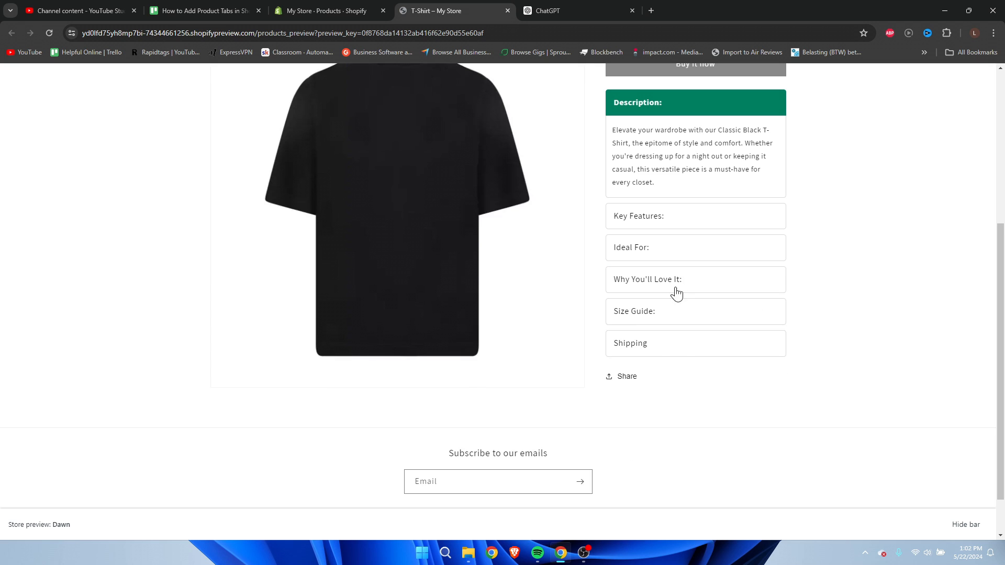
click(649, 314)
click(679, 314)
Expand the shared Shipping tab in the T-Shirt preview, review its shipping information, and collapse it.
click(644, 350)
scroll(815, 364, down, 7)
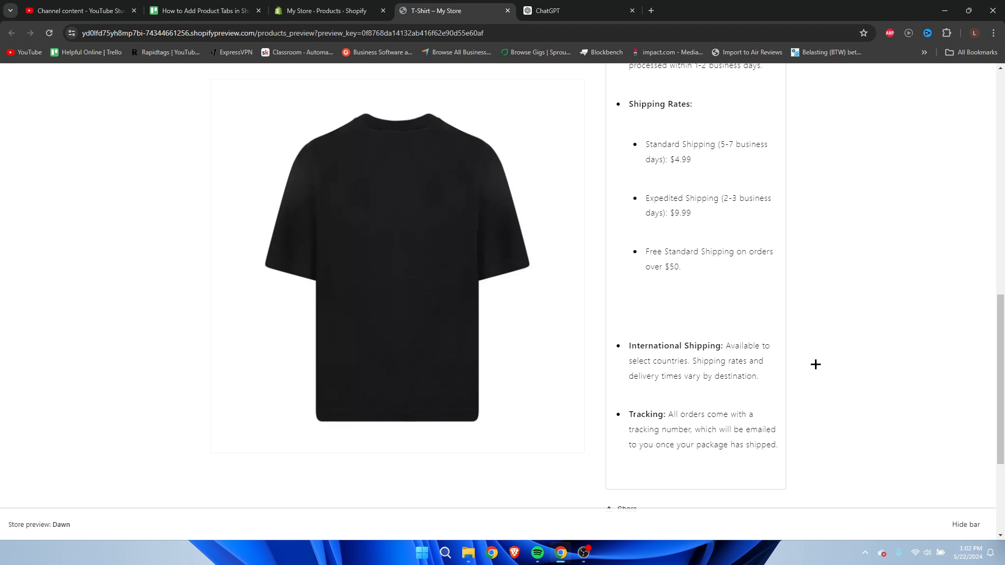
scroll(816, 364, down, 2)
scroll(750, 382, up, 8)
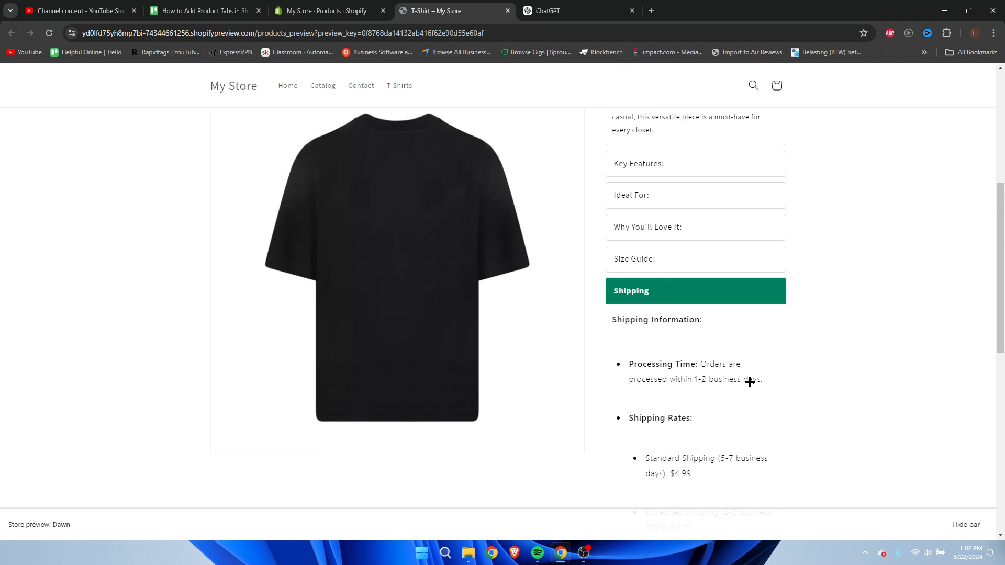
scroll(751, 381, up, 3)
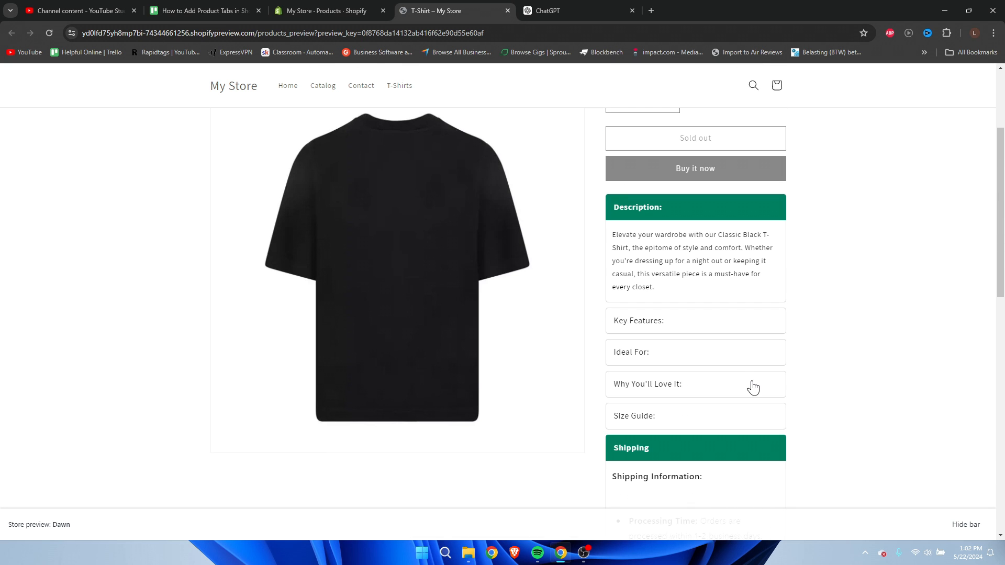
scroll(752, 385, down, 2)
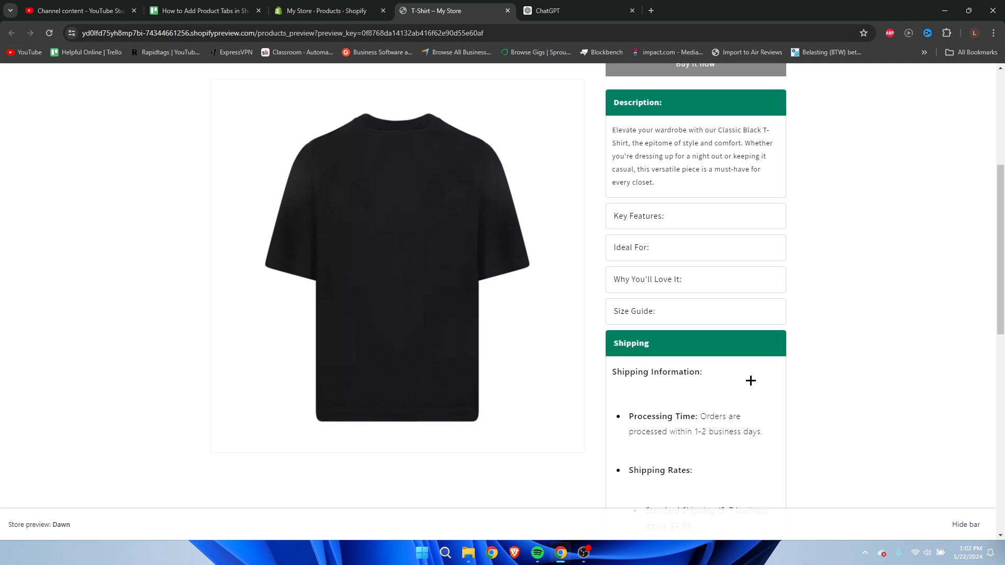
click(744, 348)
scroll(758, 440, up, 5)
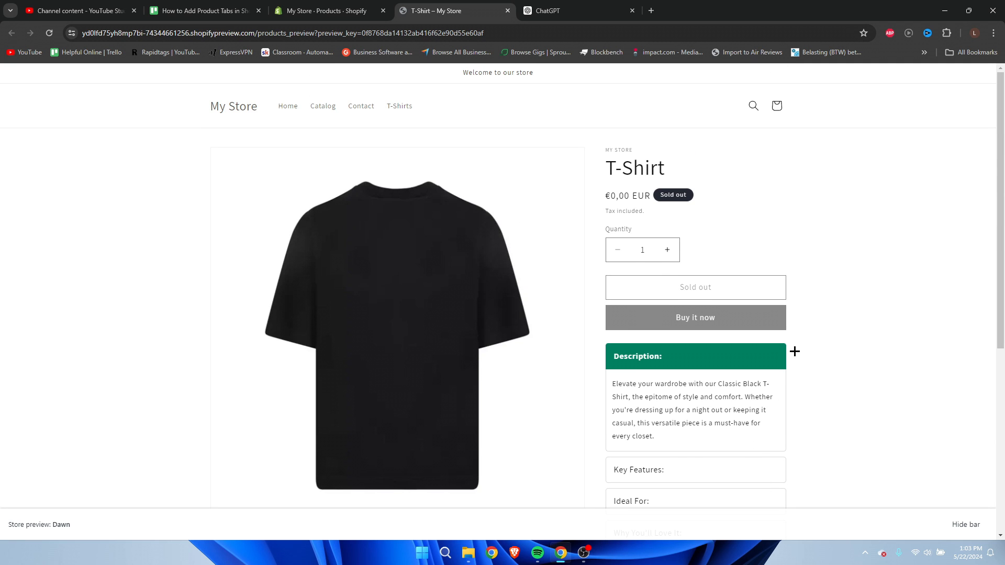